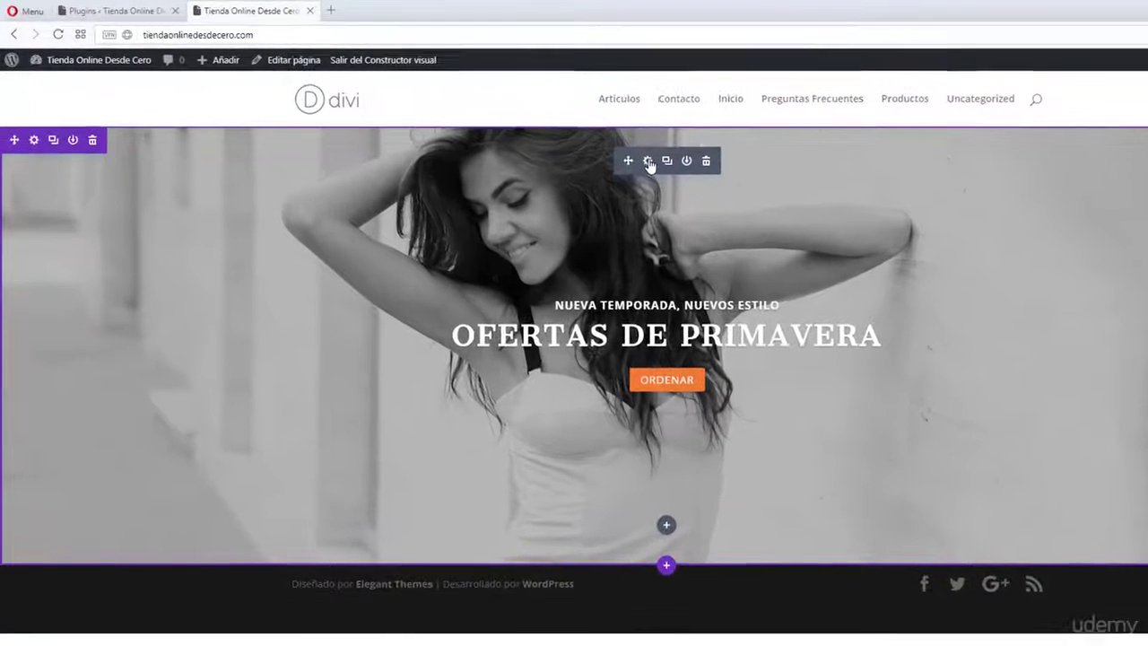
Step: Examine the Separación padding options in the full-width slider's design settings and close the settings, discarding changes
{"action": "left_click", "coordinate": [592, 149]}
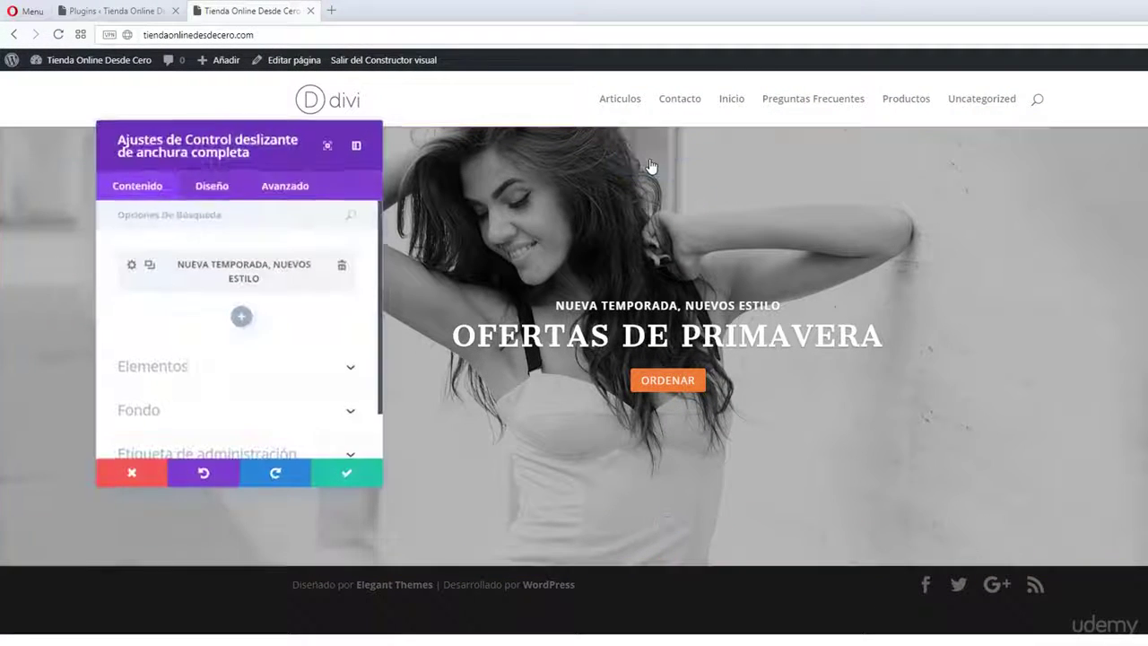
{"action": "left_click", "coordinate": [217, 189]}
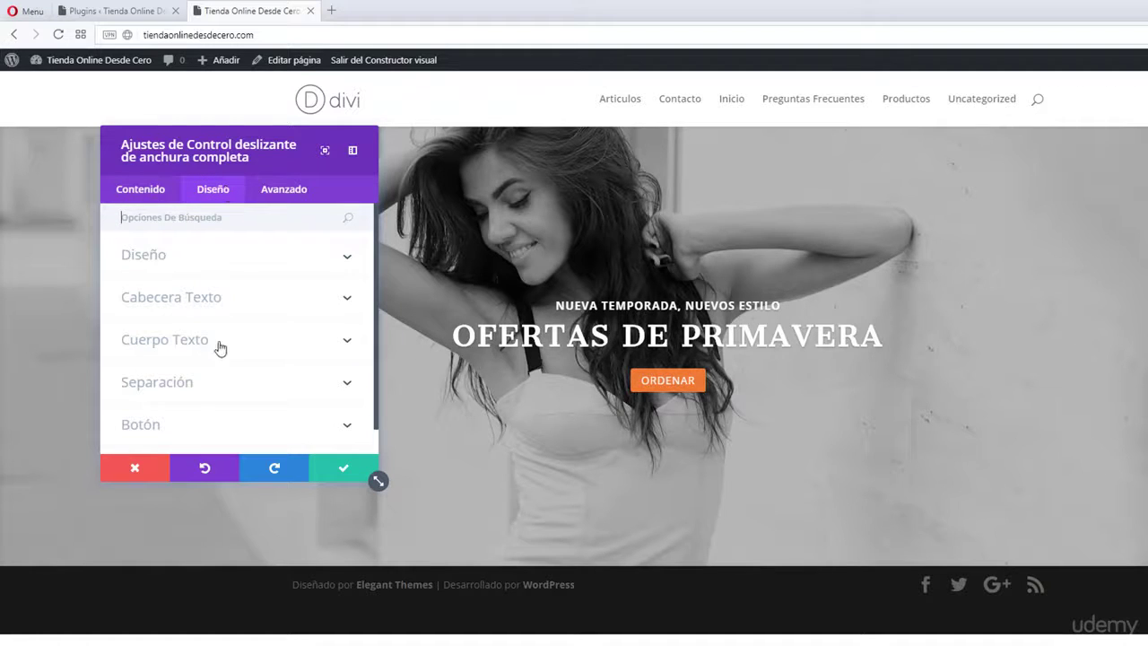
{"action": "left_click", "coordinate": [184, 395]}
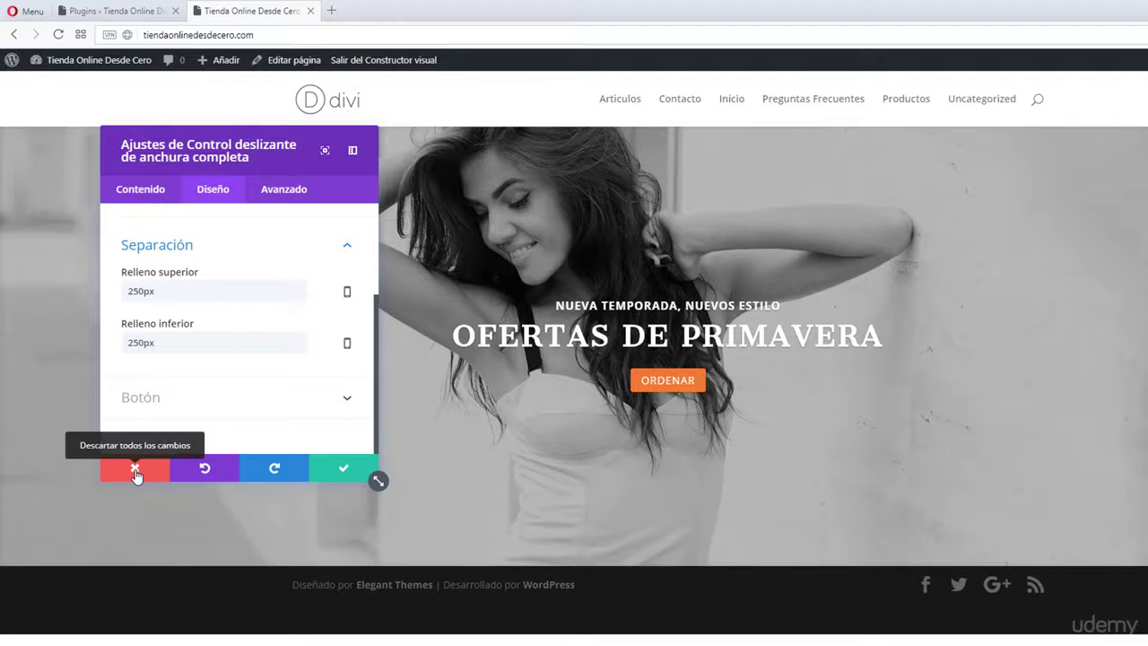
{"action": "left_click", "coordinate": [135, 470]}
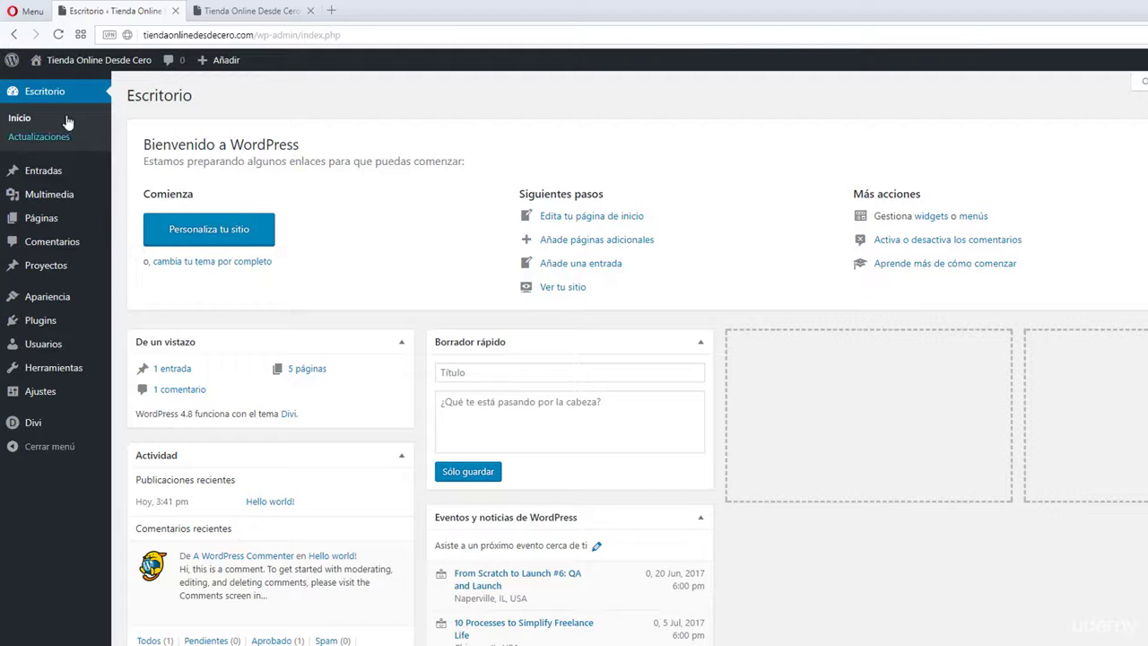
Step: Upload logo.png from the Divi theme options and set it as the site's logo
{"action": "mouse_move", "coordinate": [36, 428]}
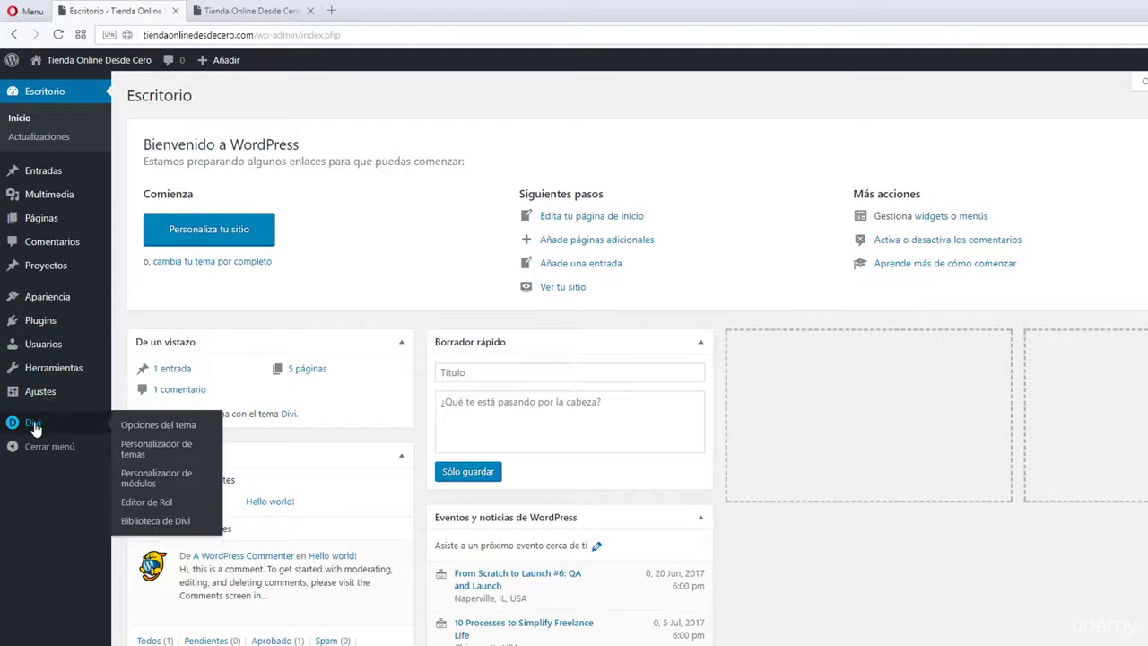
{"action": "left_click", "coordinate": [148, 429]}
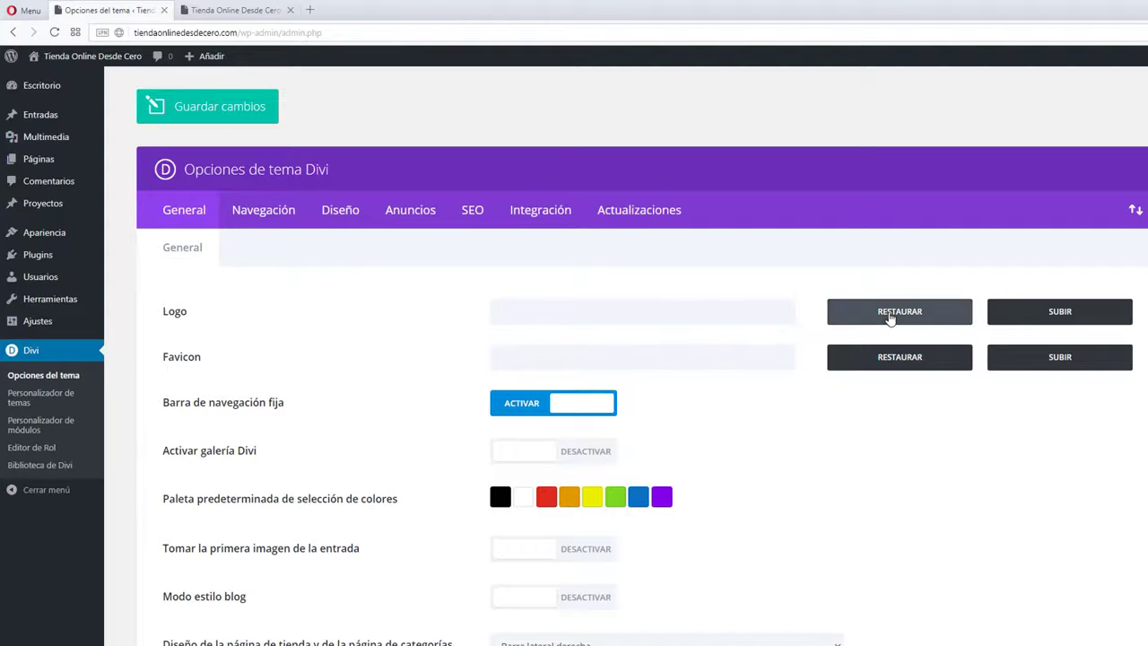
{"action": "left_click", "coordinate": [1079, 321]}
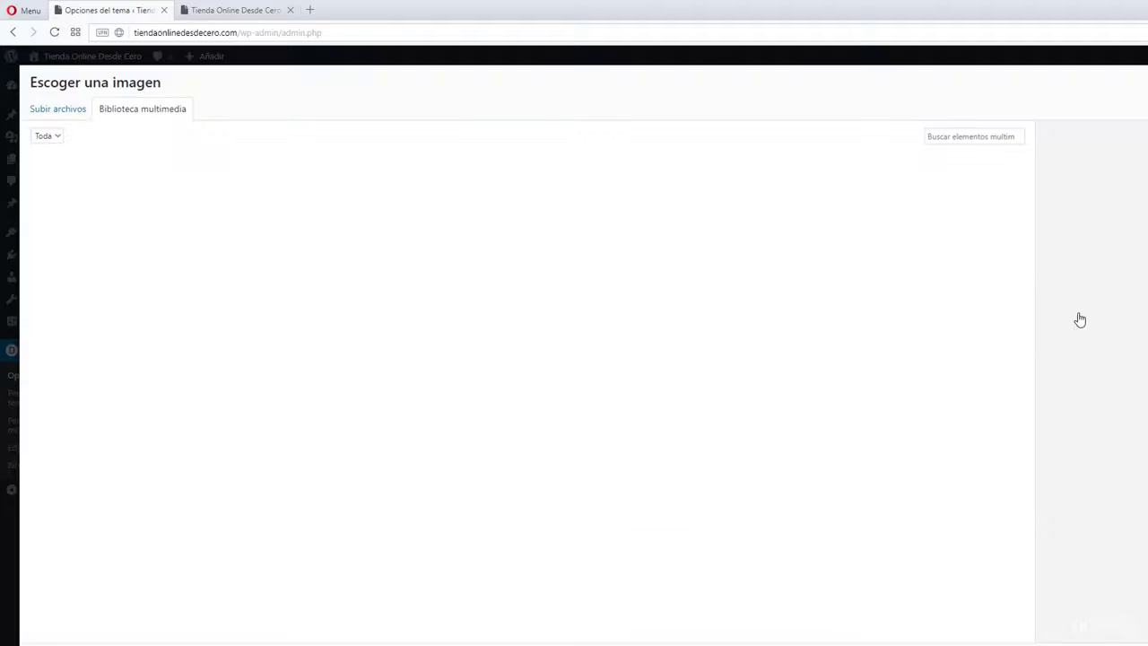
{"action": "left_click", "coordinate": [62, 111]}
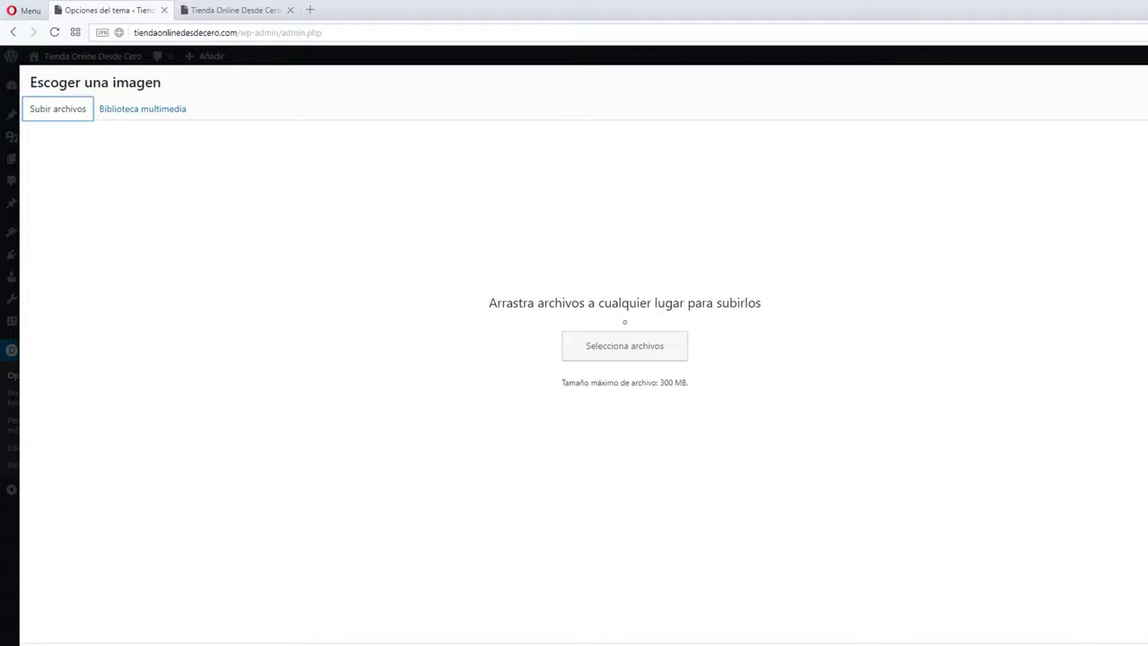
{"action": "left_click_drag", "start_coordinate": [1146, 260], "coordinate": [524, 259]}
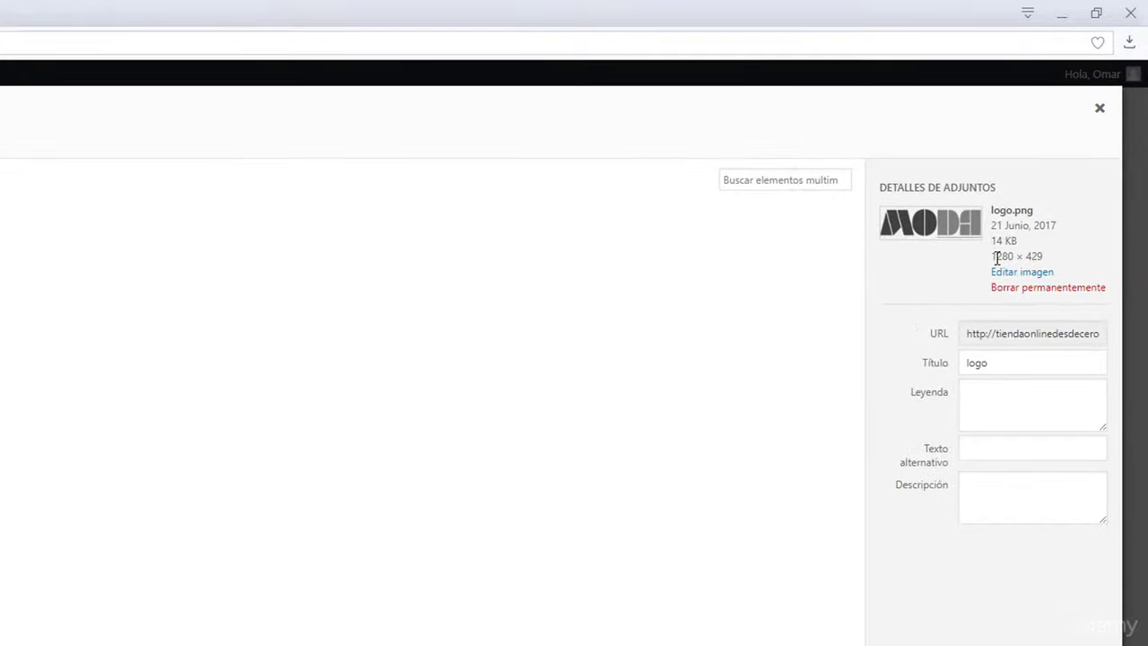
{"action": "triple_click", "coordinate": [988, 258]}
{"action": "left_click", "coordinate": [1025, 260]}
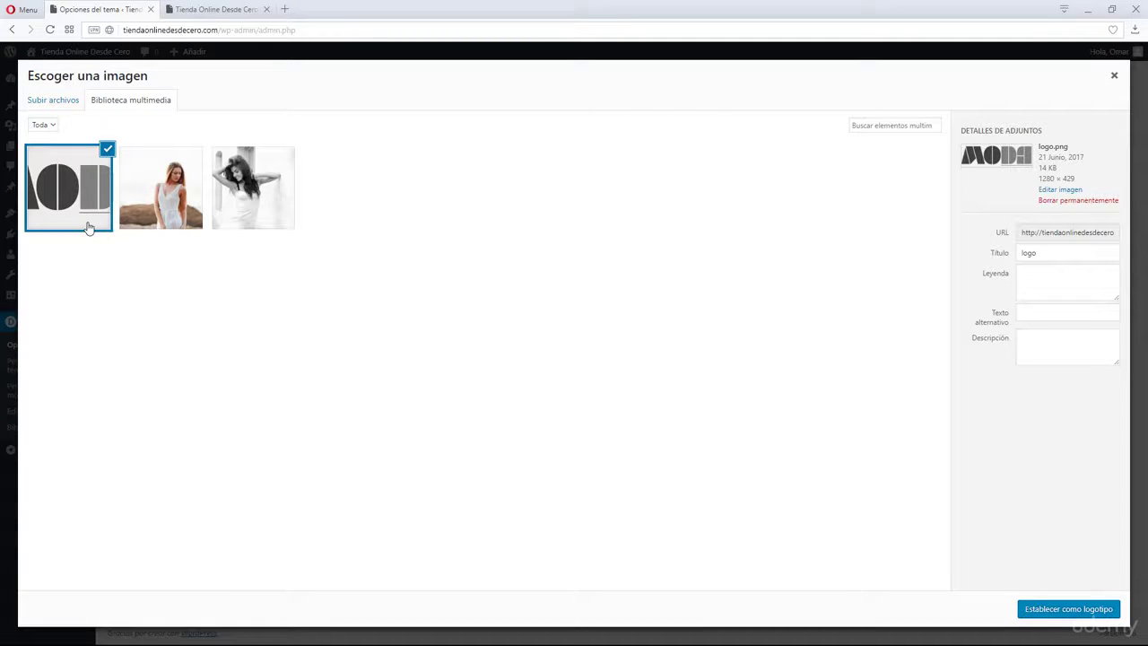
{"action": "left_click", "coordinate": [1050, 611]}
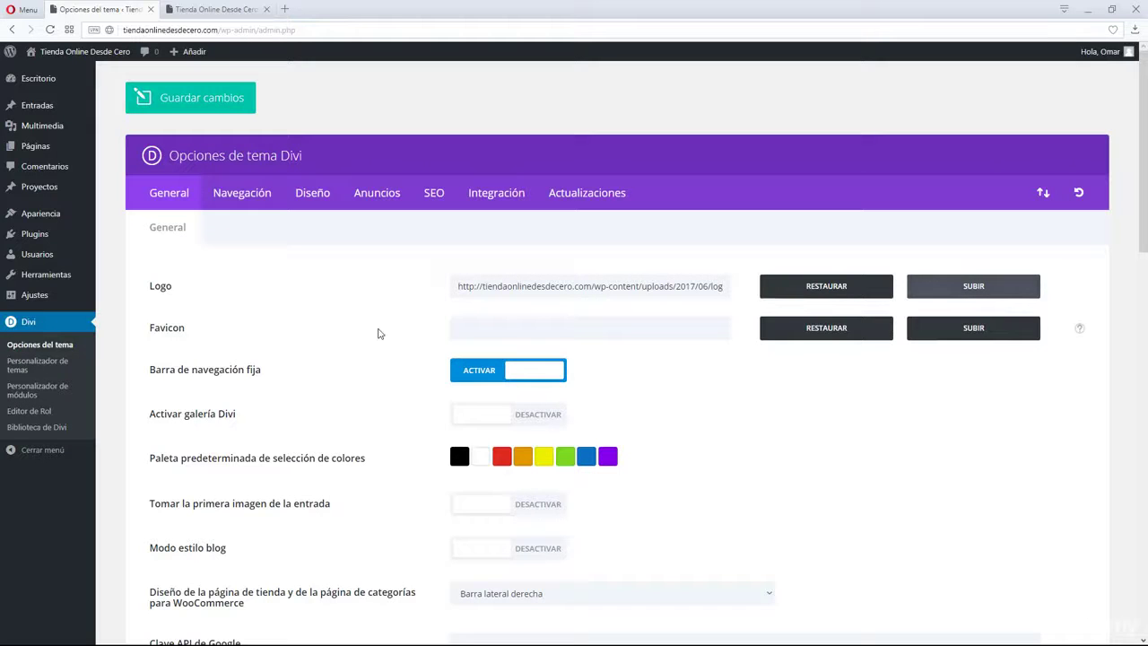
Step: Save the Divi theme options with the new logo and reload the site's front page to check the header
{"action": "scroll", "coordinate": [376, 332], "scroll_direction": "down", "scroll_amount": 10}
{"action": "scroll", "coordinate": [378, 334], "scroll_direction": "down", "scroll_amount": 3}
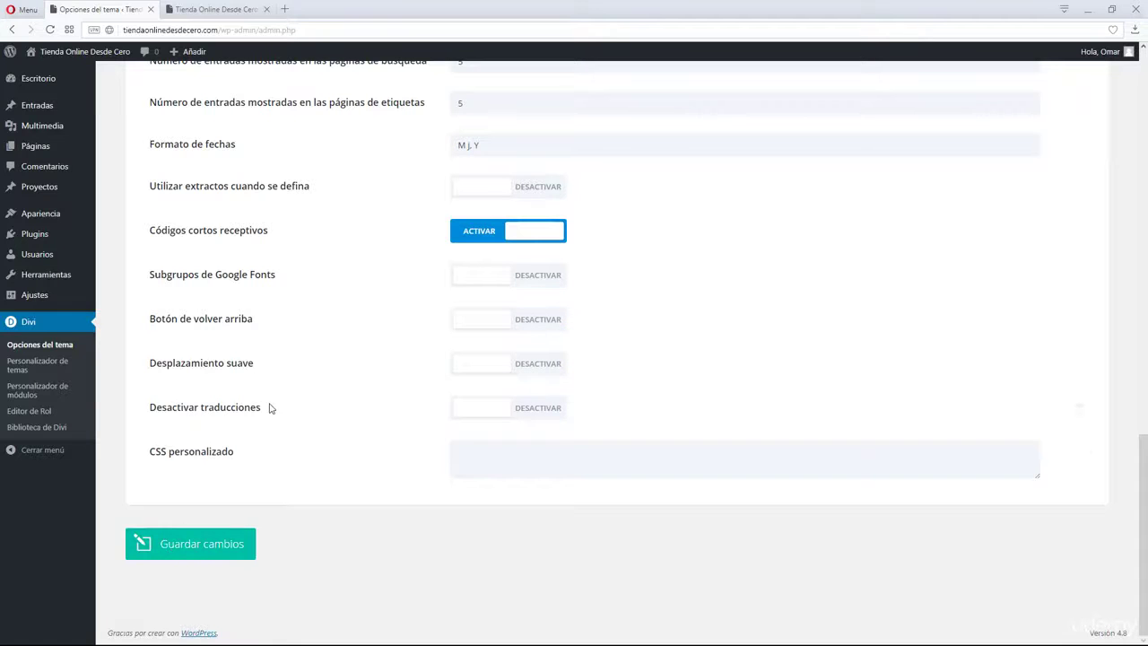
{"action": "left_click", "coordinate": [206, 10]}
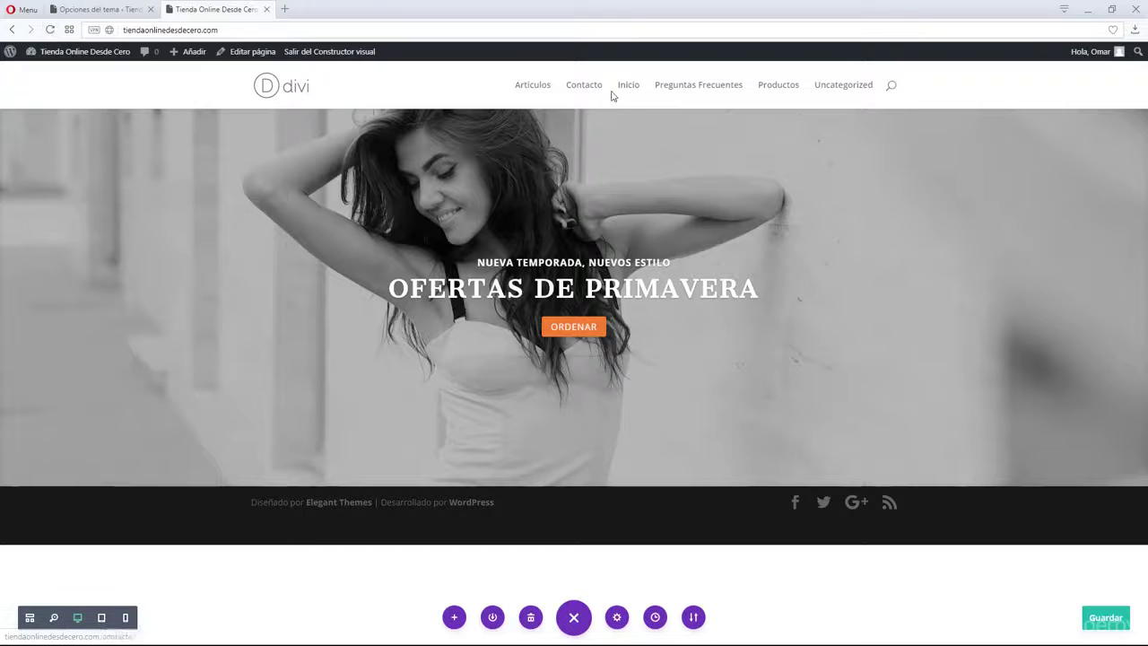
{"action": "left_click", "coordinate": [51, 30]}
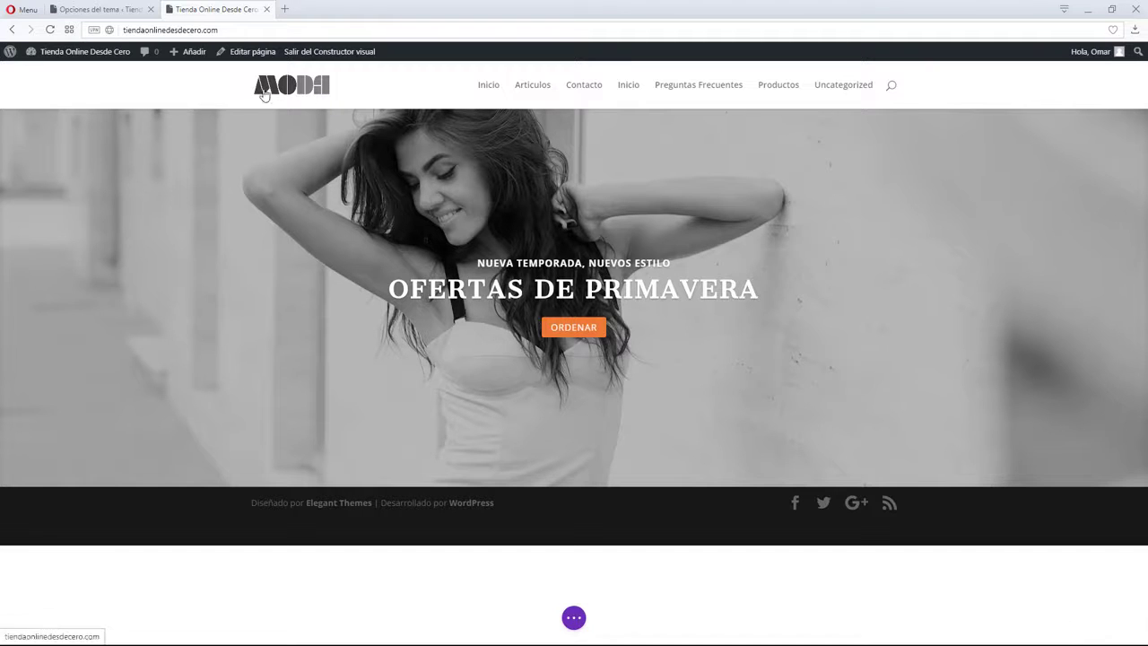
{"action": "mouse_move", "coordinate": [223, 139]}
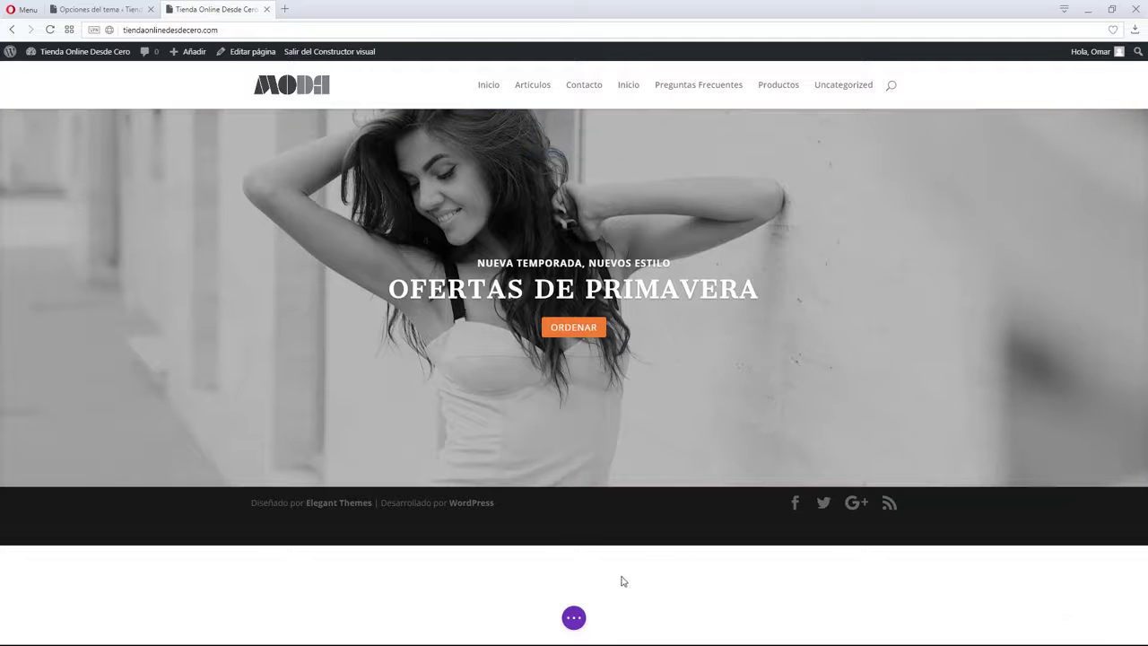
Step: Look at the front page's Historial de ediciones in the visual builder and close it without changing anything
{"action": "left_click", "coordinate": [574, 617]}
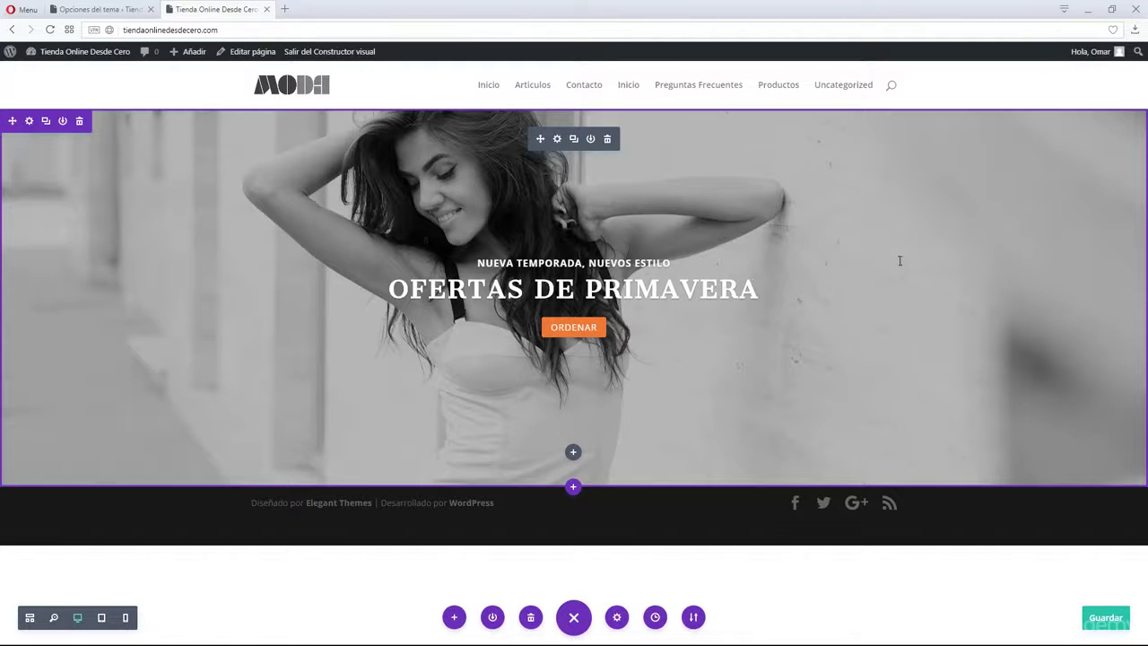
{"action": "left_click", "coordinate": [1103, 619]}
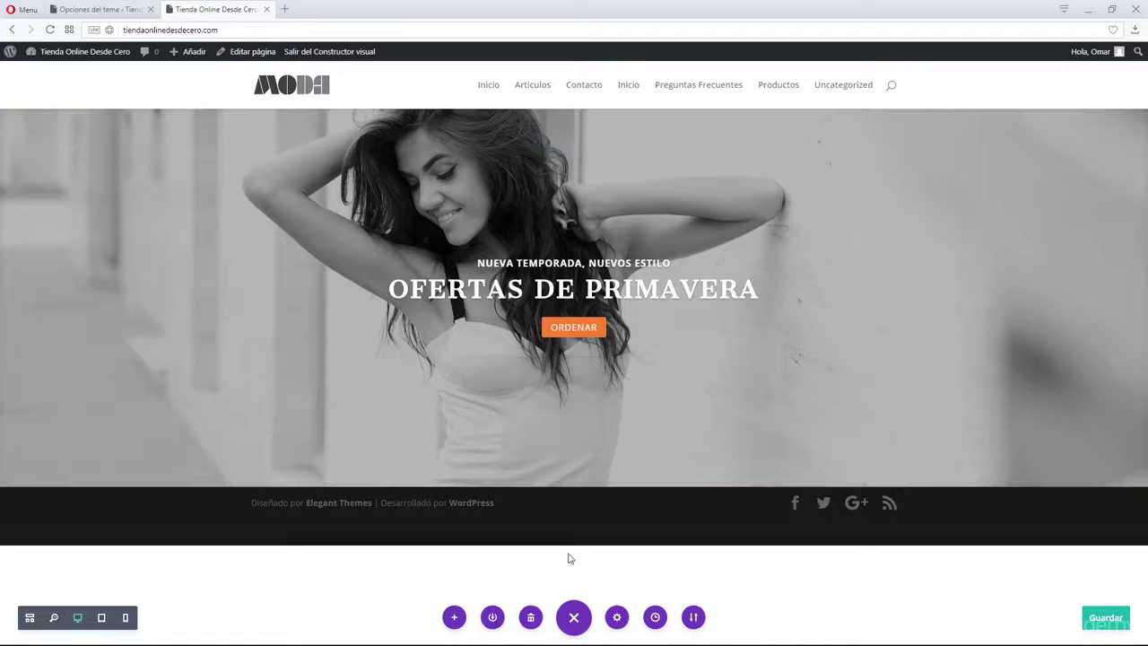
{"action": "left_click", "coordinate": [655, 618]}
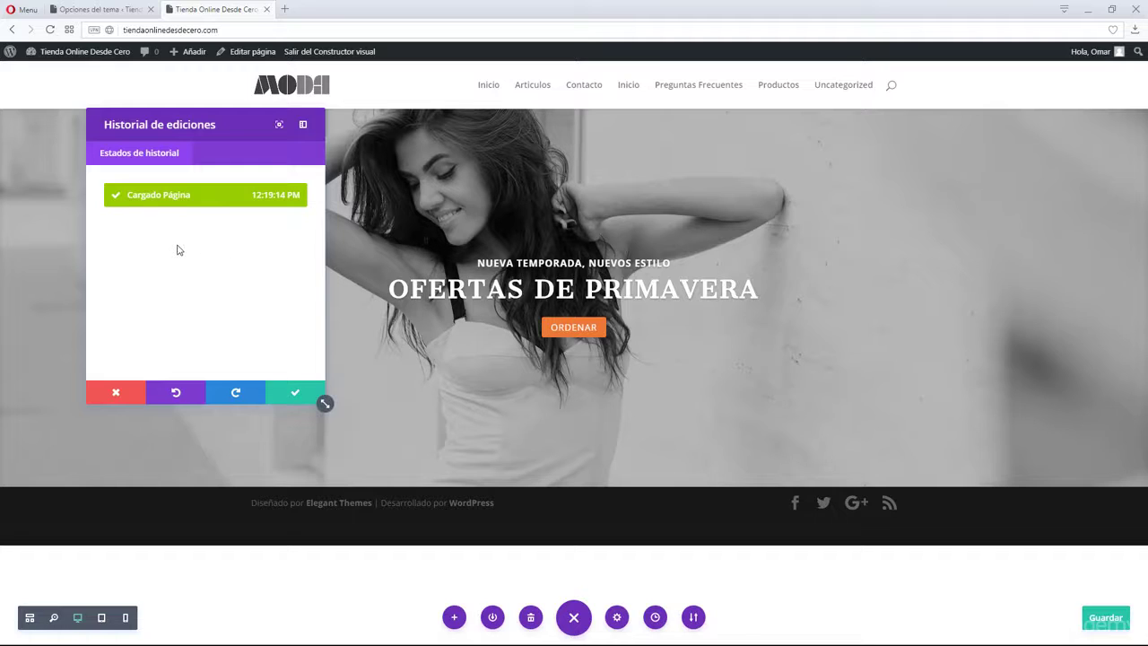
{"action": "left_click_drag", "start_coordinate": [159, 126], "coordinate": [197, 155]}
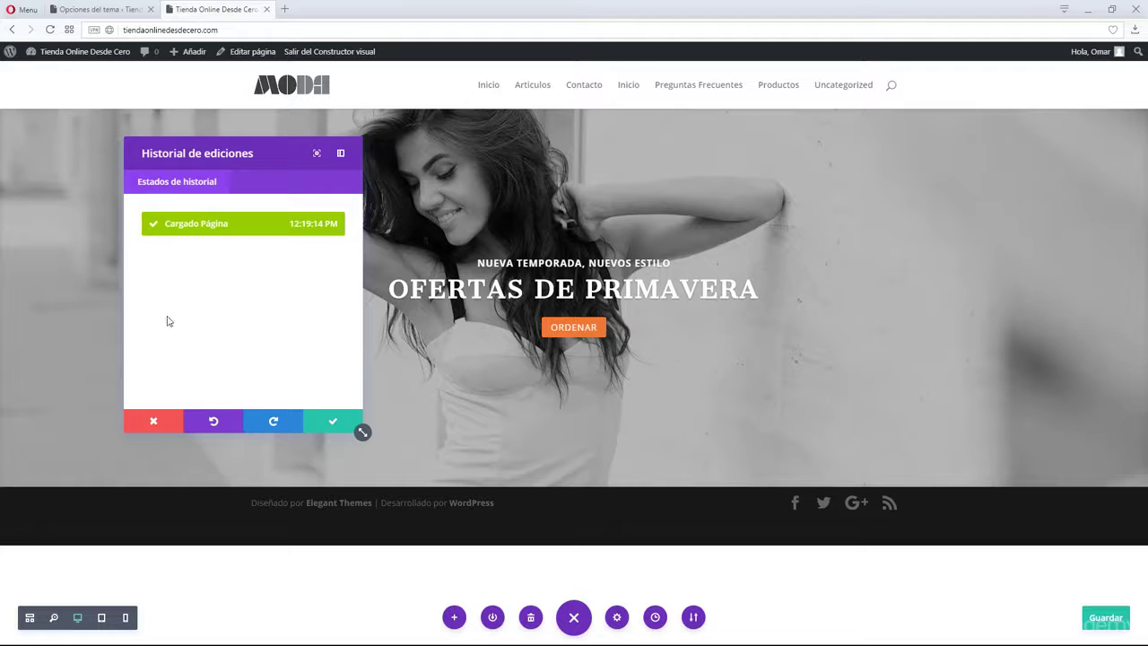
{"action": "left_click", "coordinate": [152, 424]}
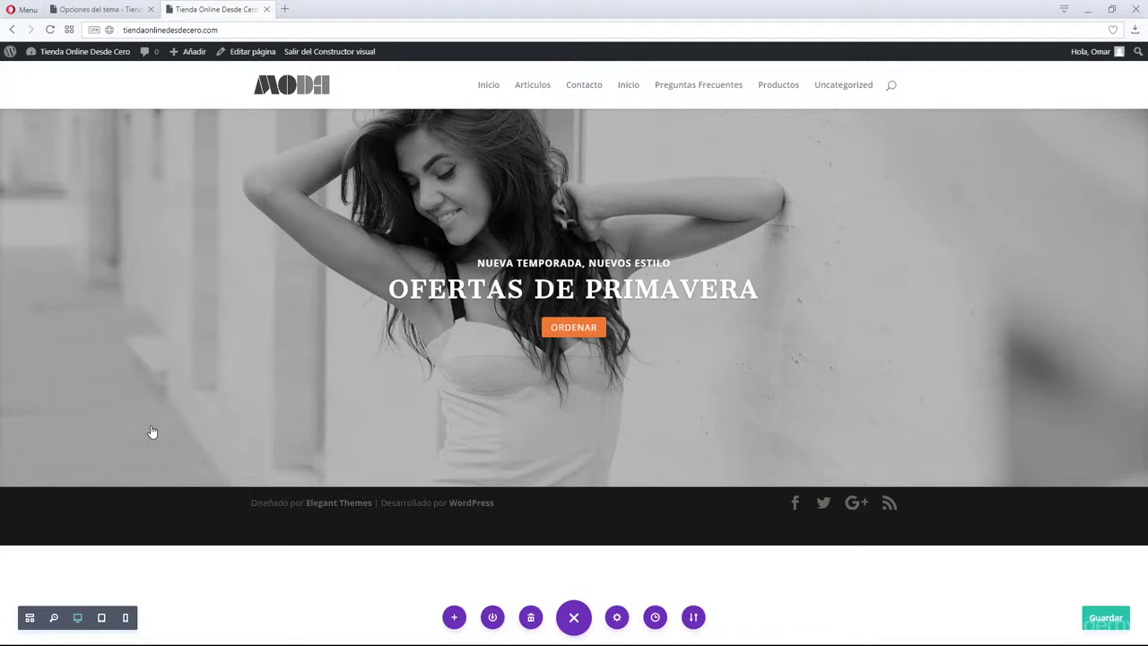
Step: Return to the logo and favicon settings in the Divi theme options, view favicon.png in Windows Photo Viewer and close it
{"action": "left_click", "coordinate": [99, 9]}
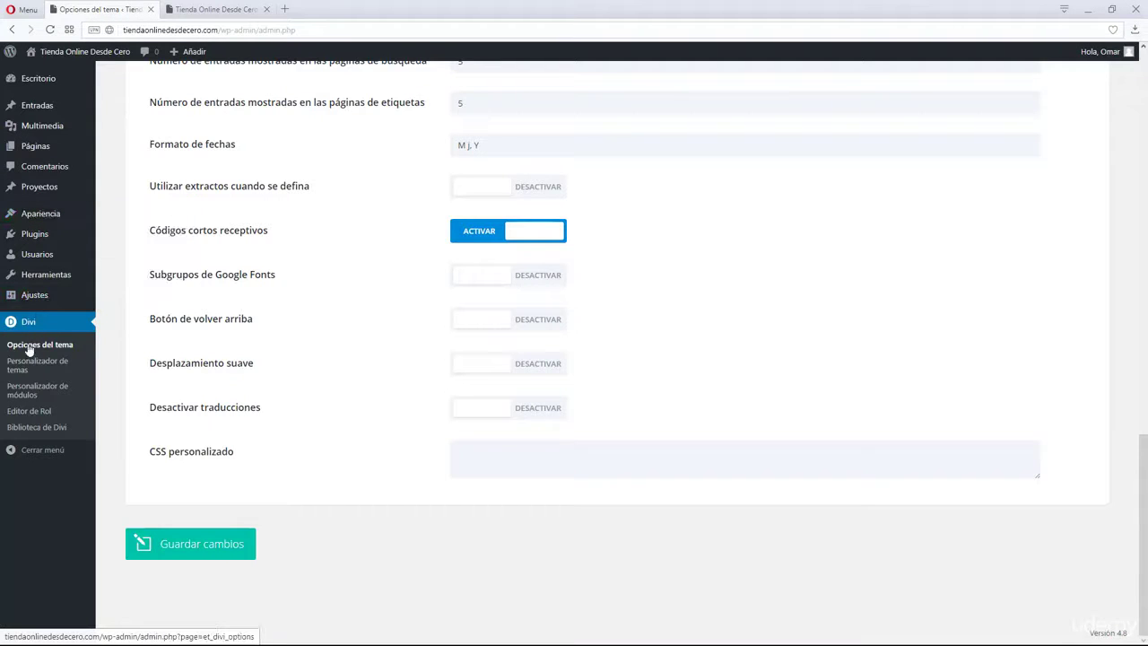
{"action": "scroll", "coordinate": [371, 307], "scroll_direction": "up", "scroll_amount": 15}
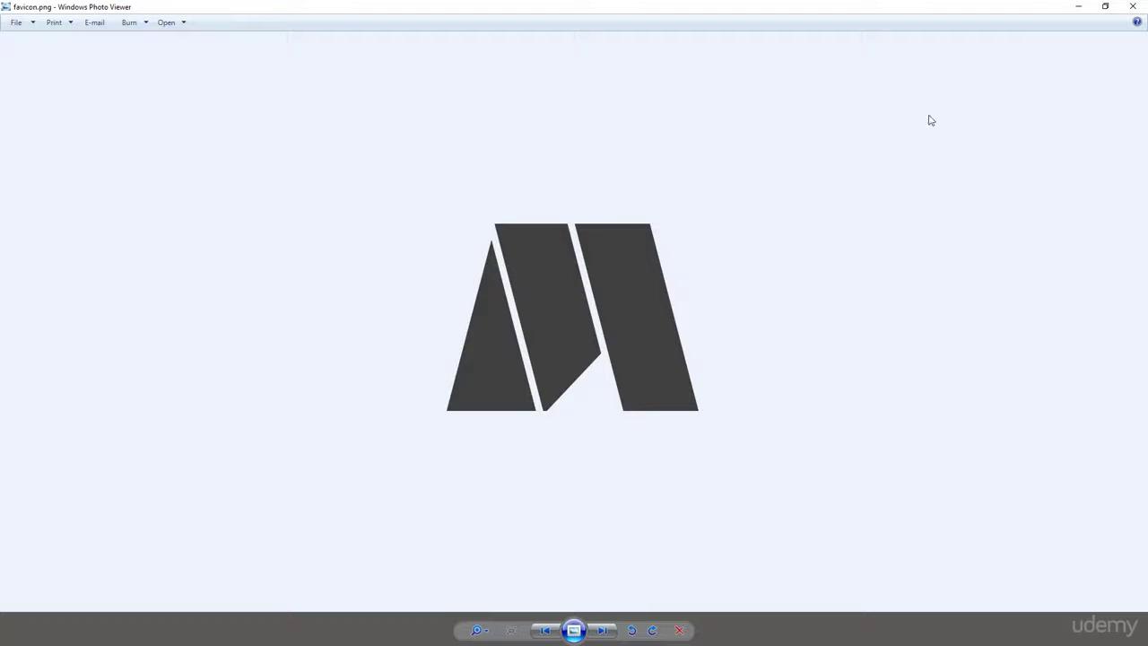
{"action": "left_click", "coordinate": [1105, 6]}
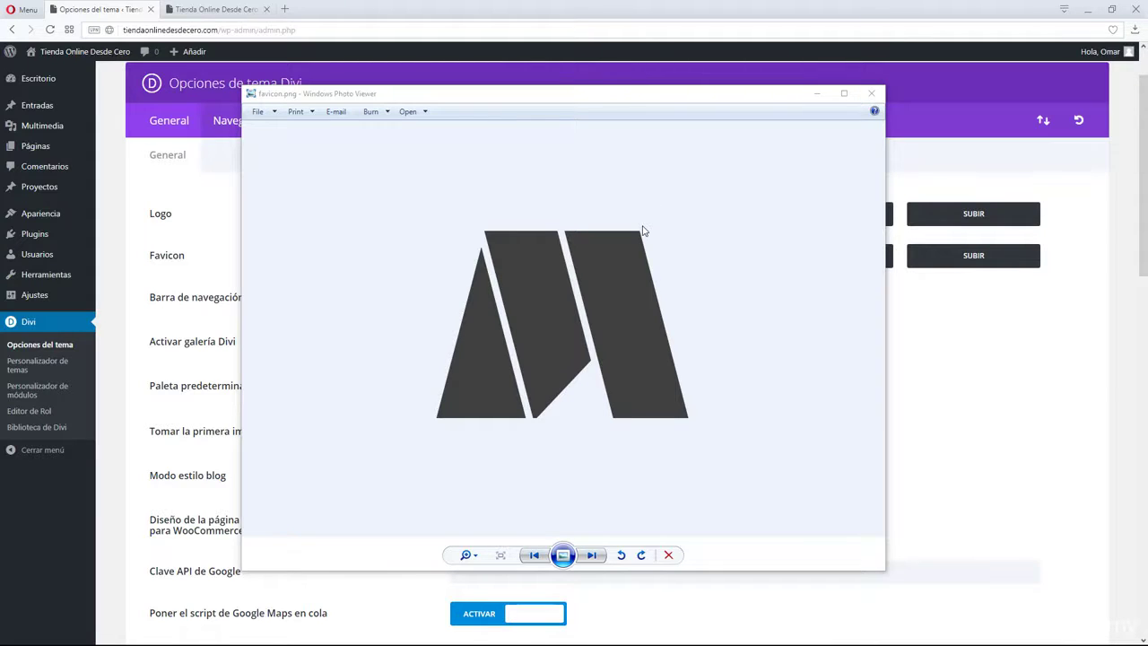
{"action": "left_click", "coordinate": [871, 94]}
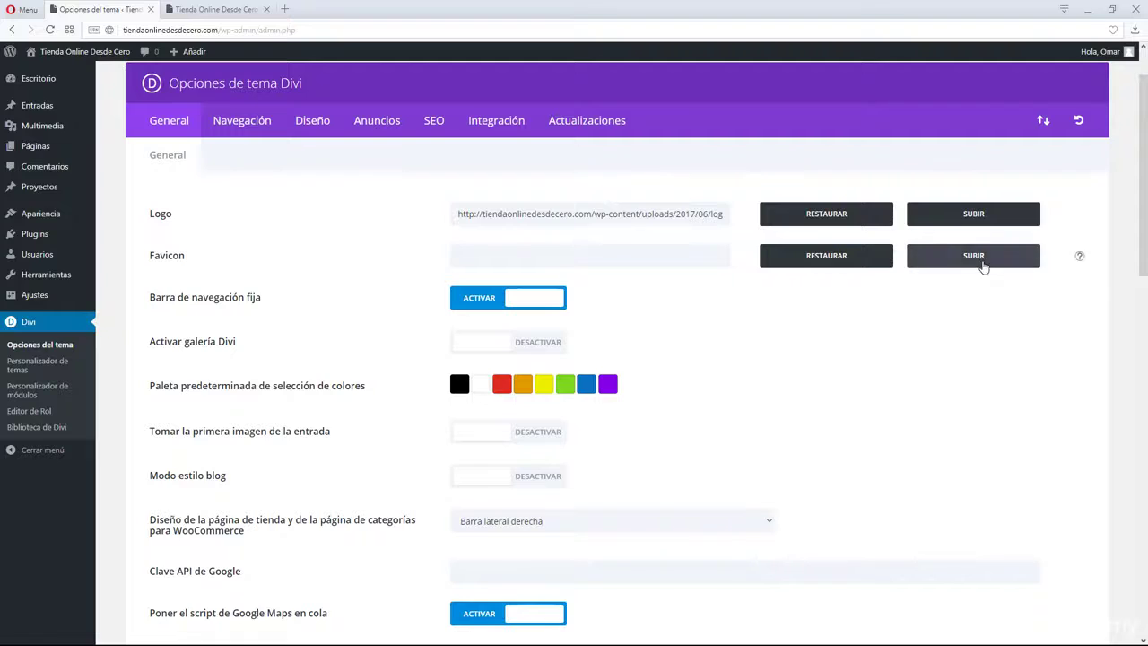
Step: Upload favicon.png in the Divi theme options and set it as the site's favicon
{"action": "left_click", "coordinate": [983, 265]}
{"action": "left_click", "coordinate": [56, 100]}
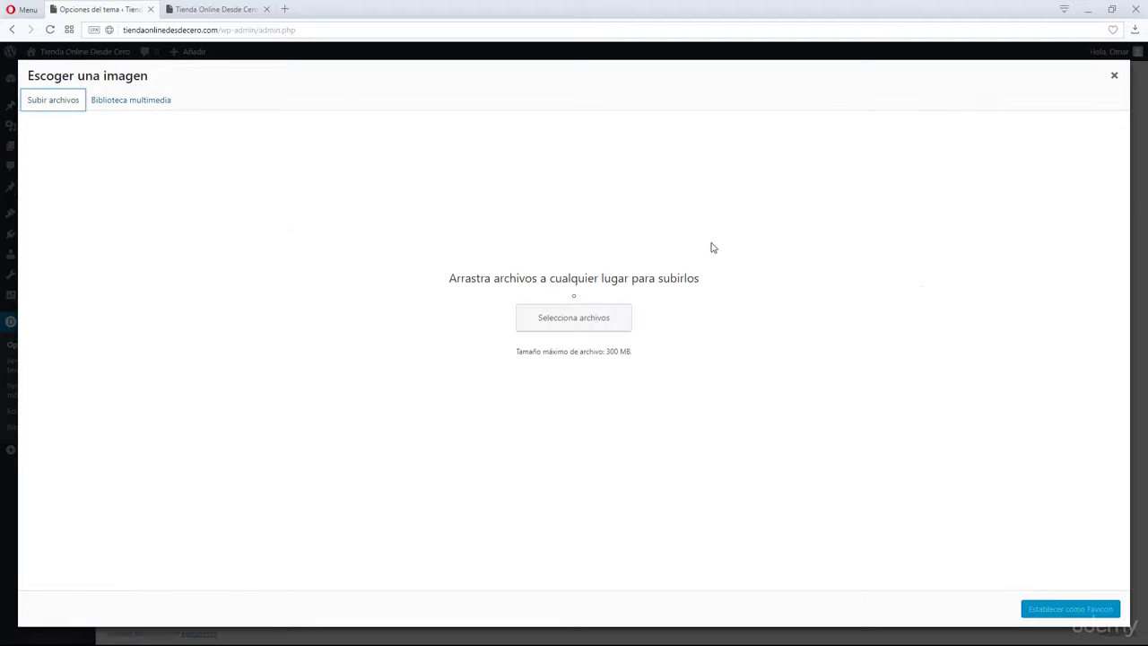
{"action": "left_click_drag", "start_coordinate": [1147, 287], "coordinate": [401, 287]}
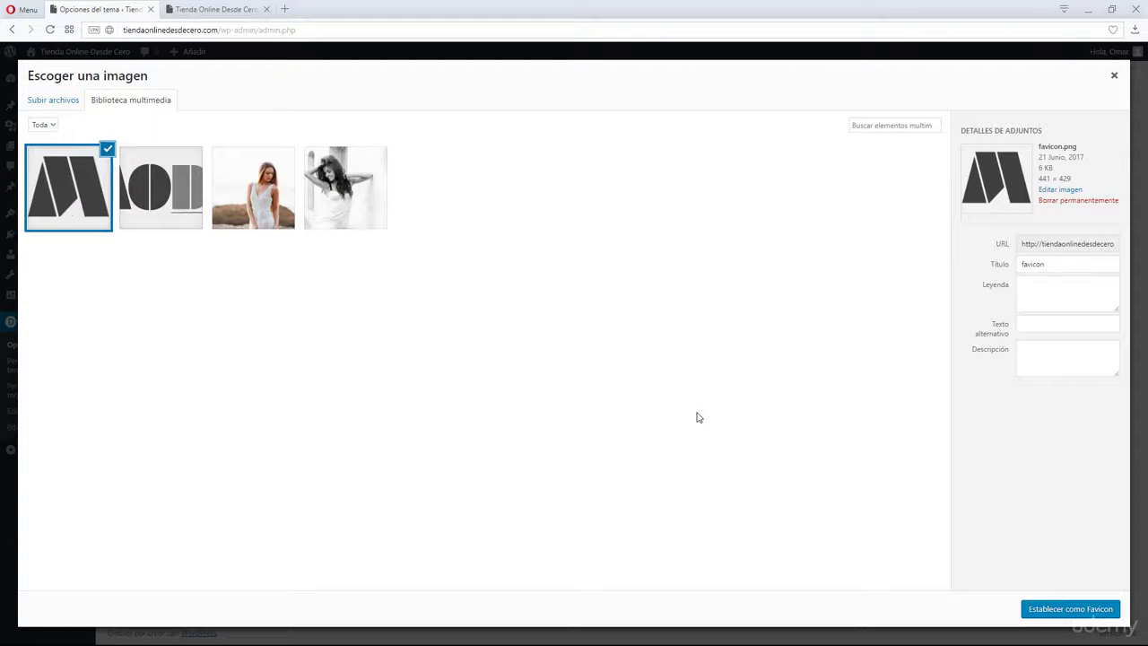
{"action": "left_click", "coordinate": [1052, 609]}
Step: Save the Divi theme options with the new favicon and reload the site's front page to check it
{"action": "scroll", "coordinate": [394, 294], "scroll_direction": "down", "scroll_amount": 5}
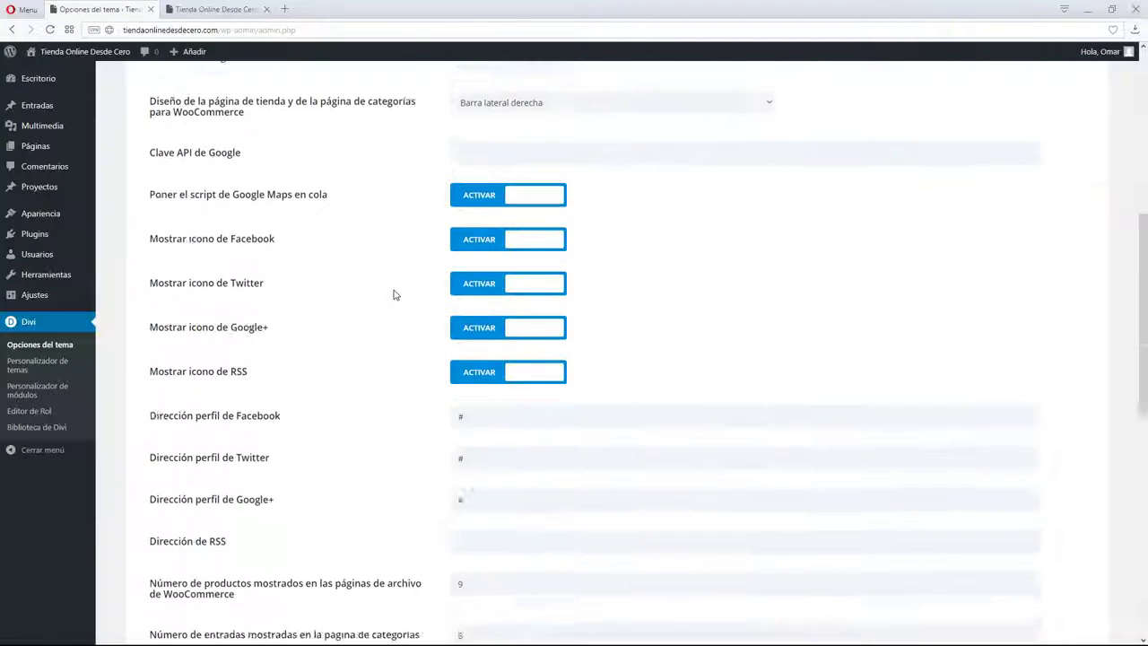
{"action": "scroll", "coordinate": [395, 296], "scroll_direction": "down", "scroll_amount": 8}
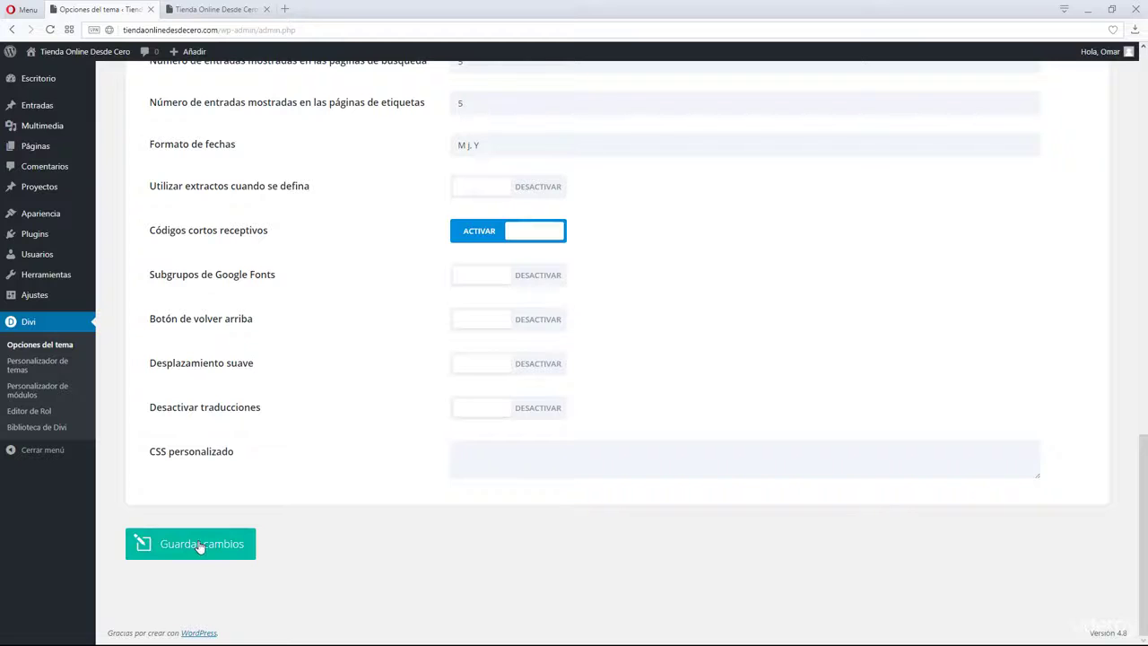
{"action": "left_click", "coordinate": [212, 9]}
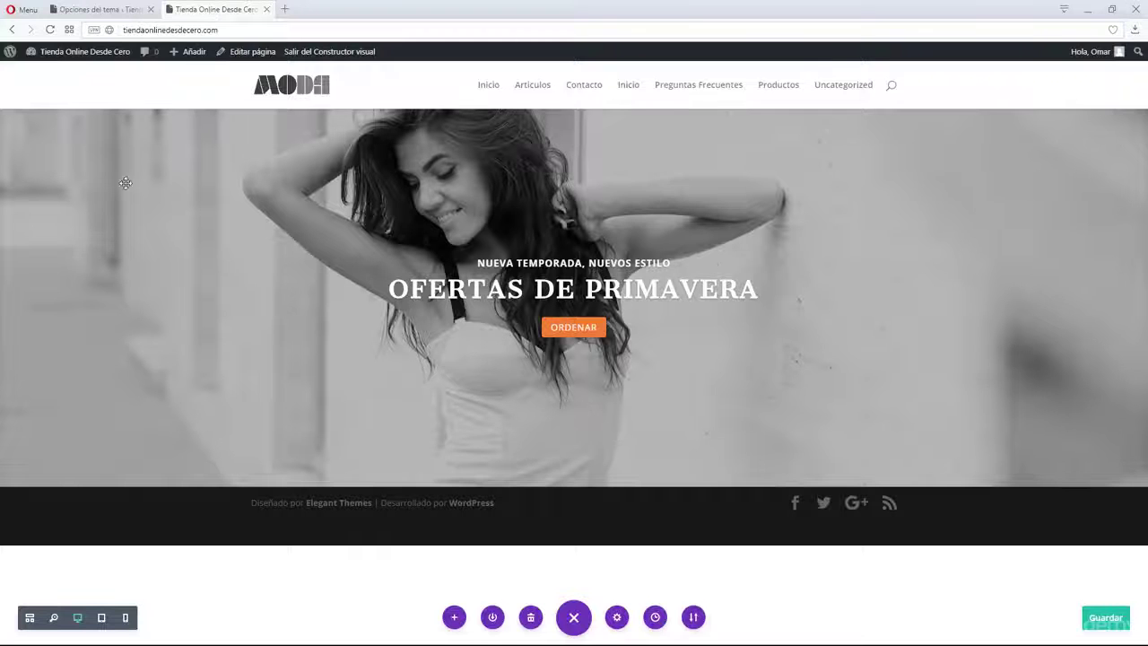
{"action": "key", "text": "F5"}
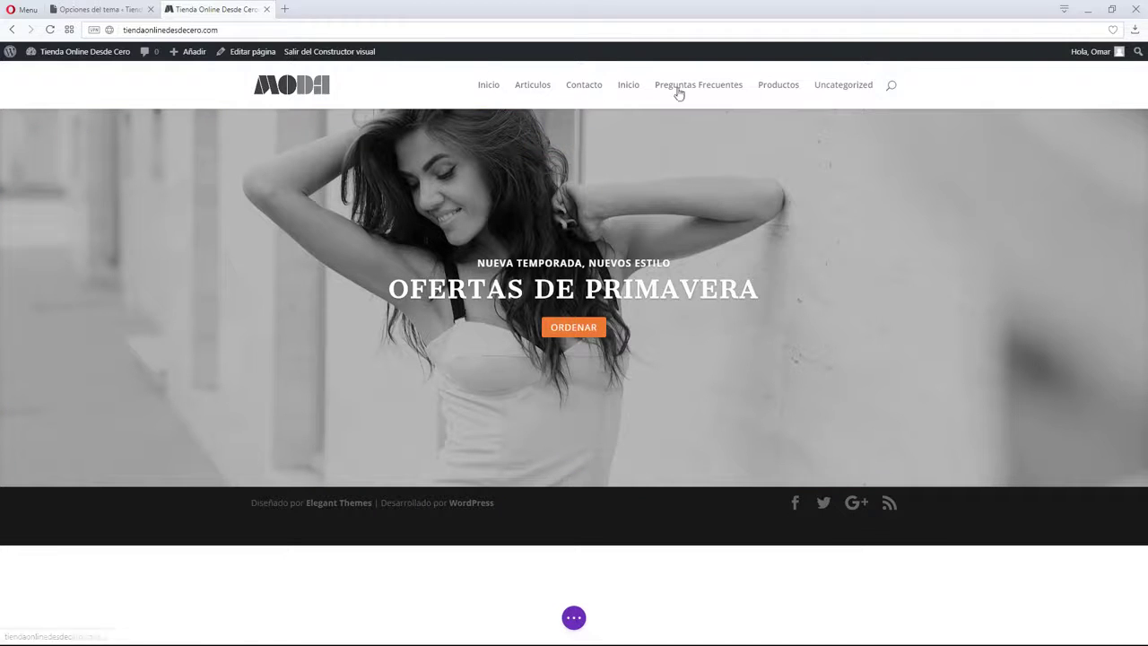
Step: Open the WordPress page for editing navigation menus and switch to the front page to review its header links
{"action": "left_click", "coordinate": [99, 9]}
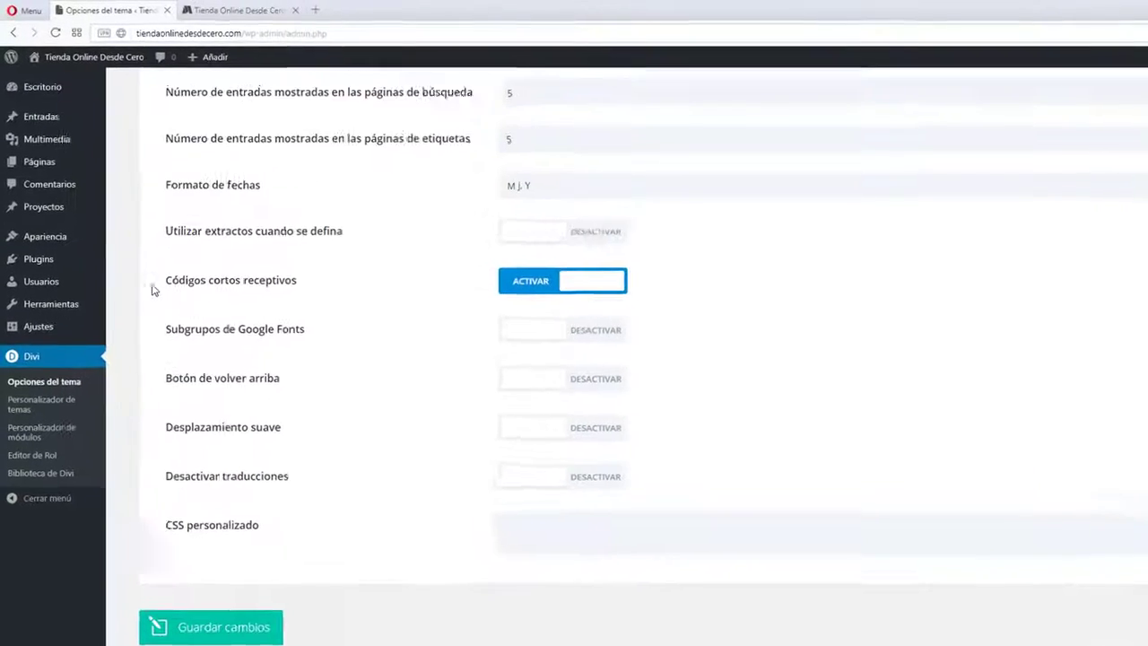
{"action": "scroll", "coordinate": [153, 290], "scroll_direction": "up", "scroll_amount": 2}
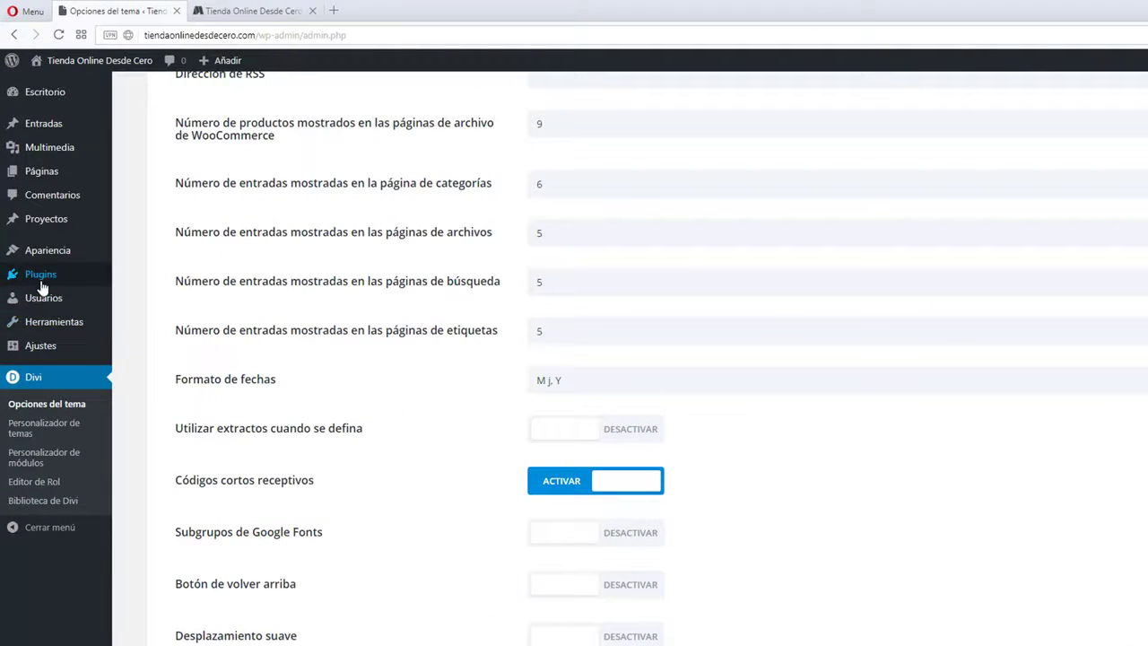
{"action": "mouse_move", "coordinate": [36, 258]}
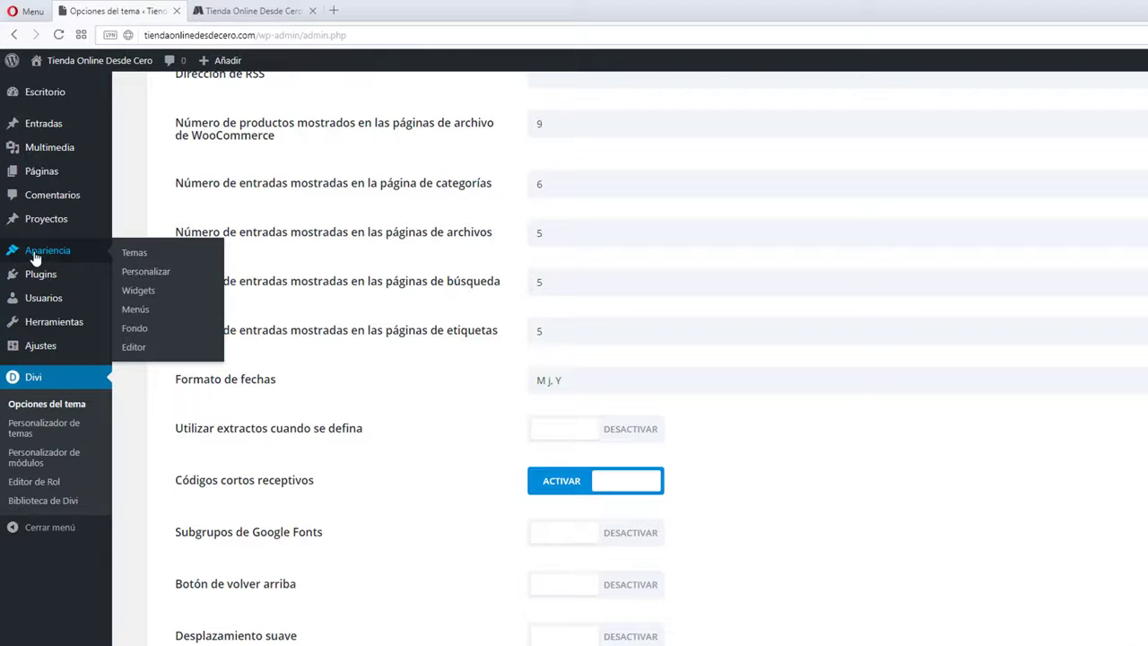
{"action": "left_click", "coordinate": [135, 309]}
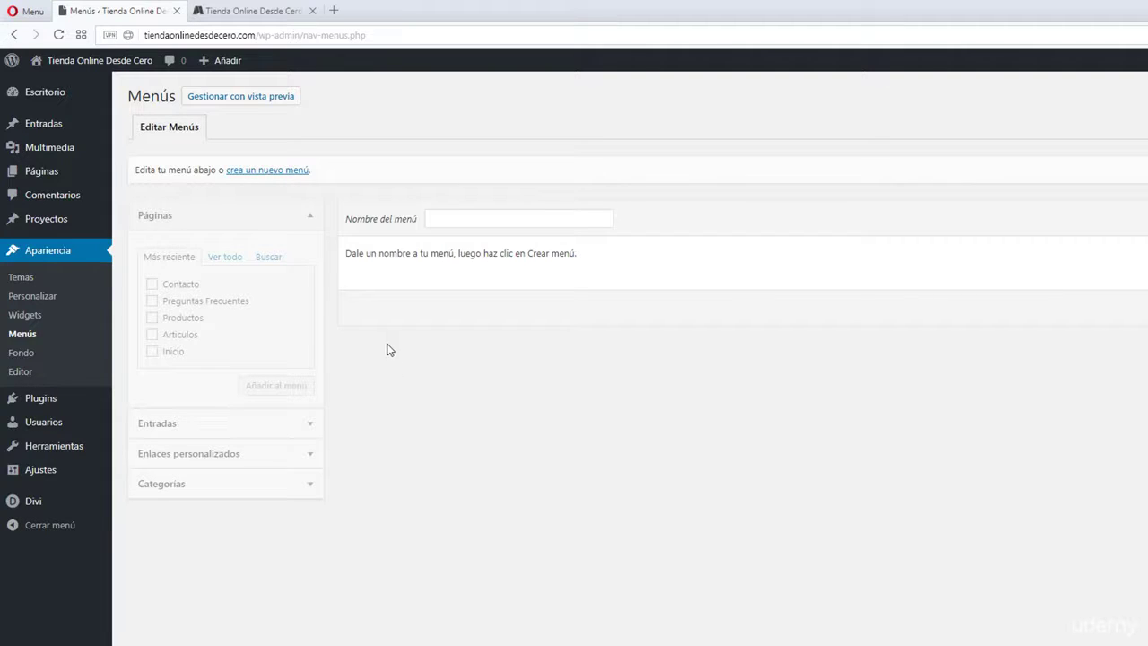
{"action": "left_click", "coordinate": [228, 11]}
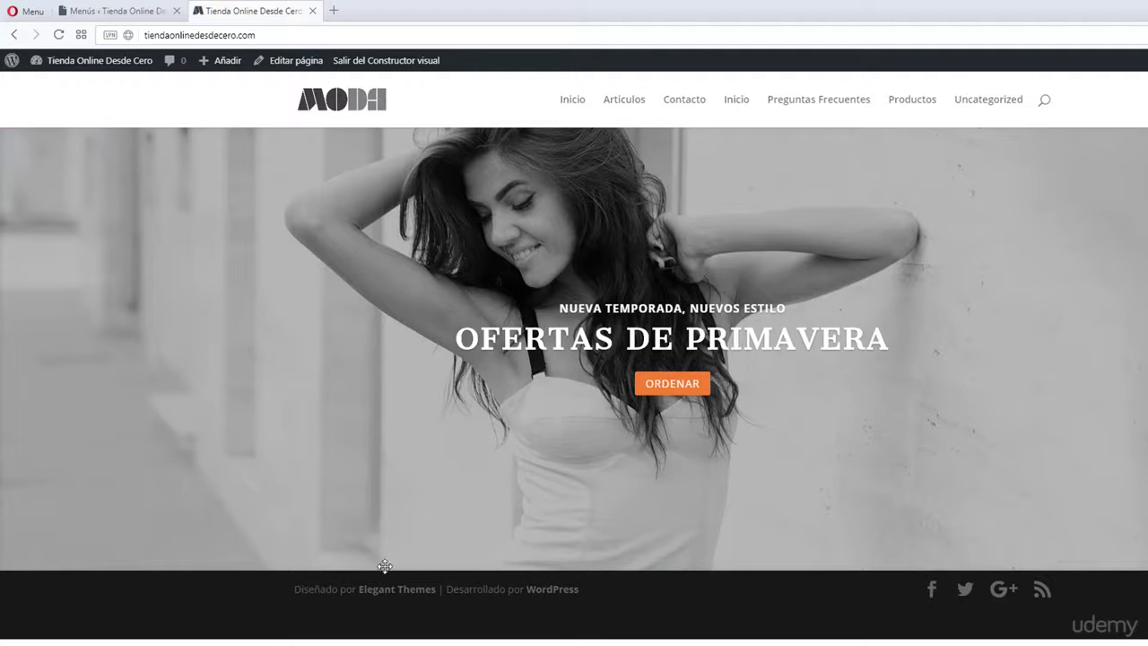
Step: Create a menu named Menu Principal, assign it to the Menú principal location and save it
{"action": "left_click", "coordinate": [125, 11]}
{"action": "left_click", "coordinate": [476, 220]}
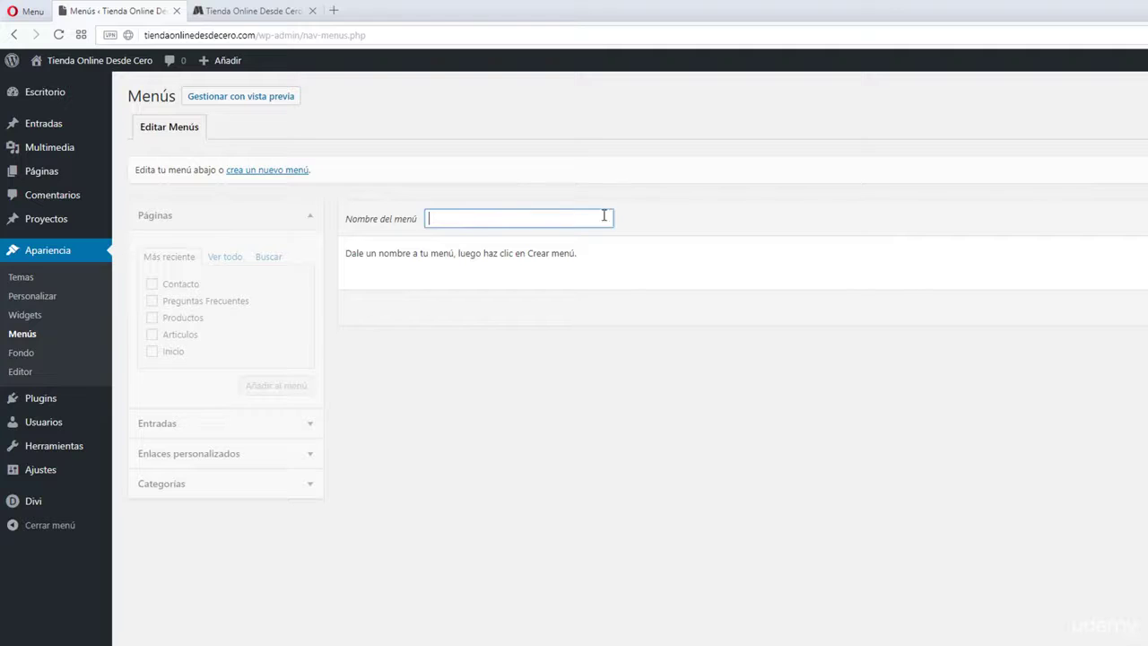
{"action": "type", "text": "M"}
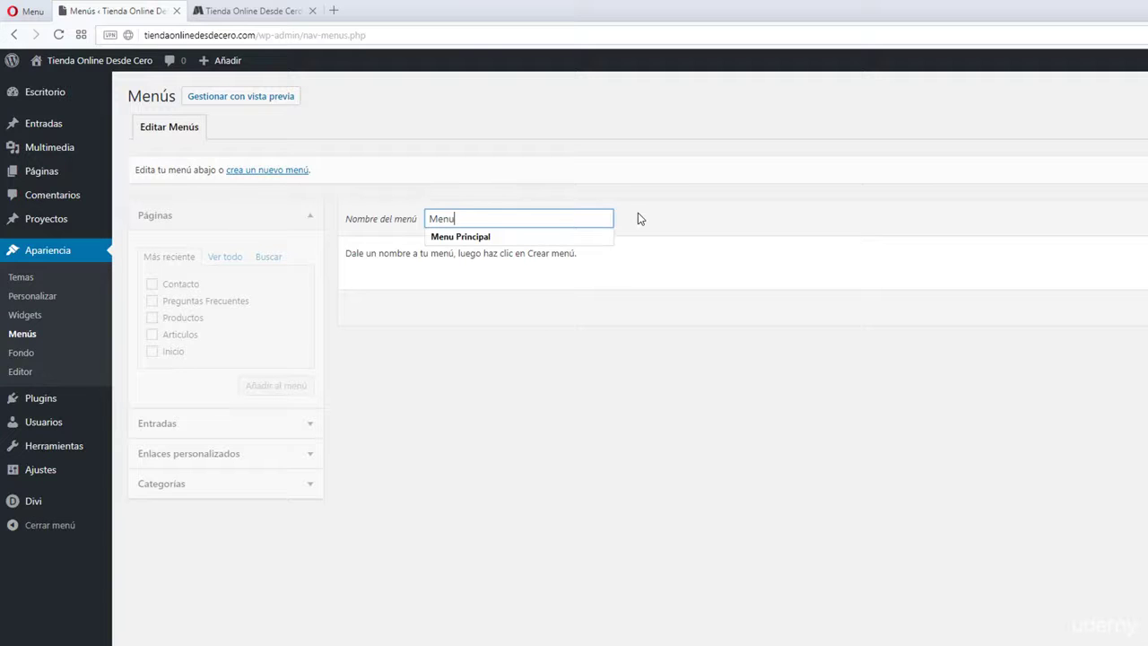
{"action": "type", "text": "enu"}
{"action": "left_click", "coordinate": [502, 236]}
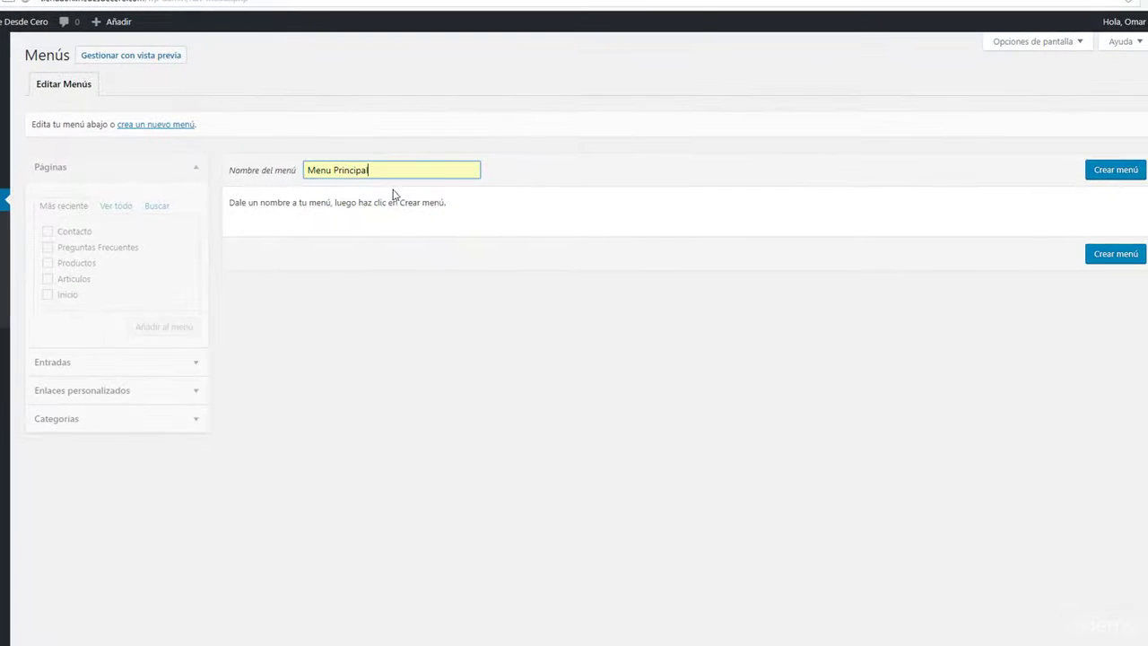
{"action": "left_click", "coordinate": [1108, 177]}
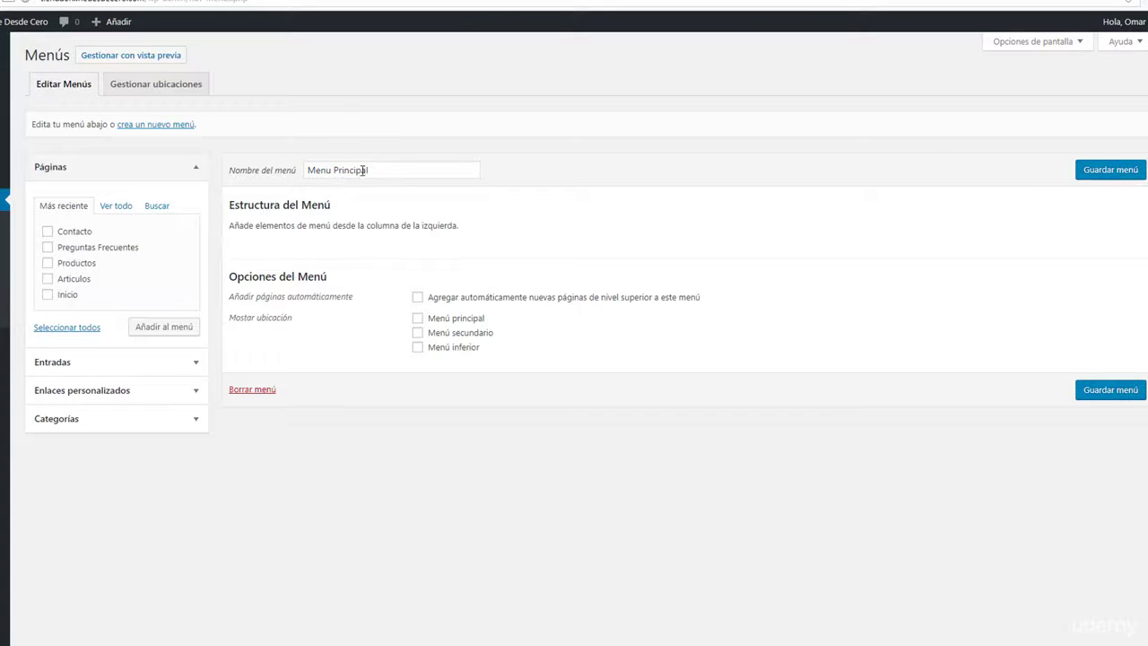
{"action": "left_click", "coordinate": [418, 319]}
{"action": "left_click", "coordinate": [1102, 396]}
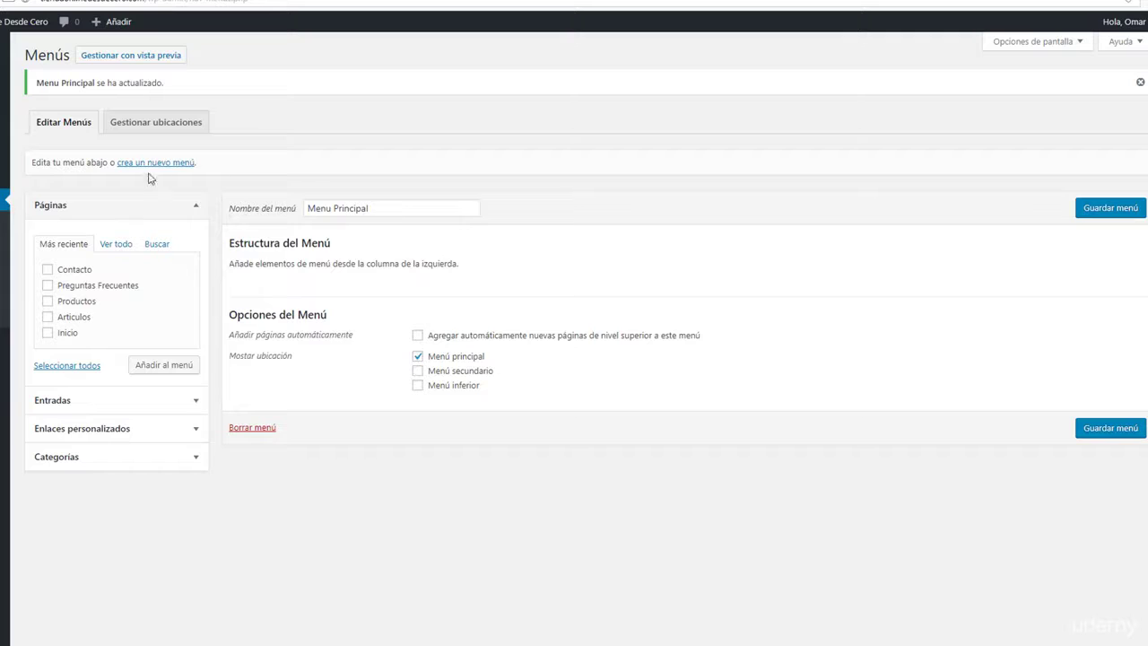
Step: Create a new menu named Menu Secundario, assign it to the Menú secundario location and save it
{"action": "left_click", "coordinate": [143, 167]}
{"action": "left_click", "coordinate": [371, 171]}
{"action": "type", "text": "Menu Secundario"}
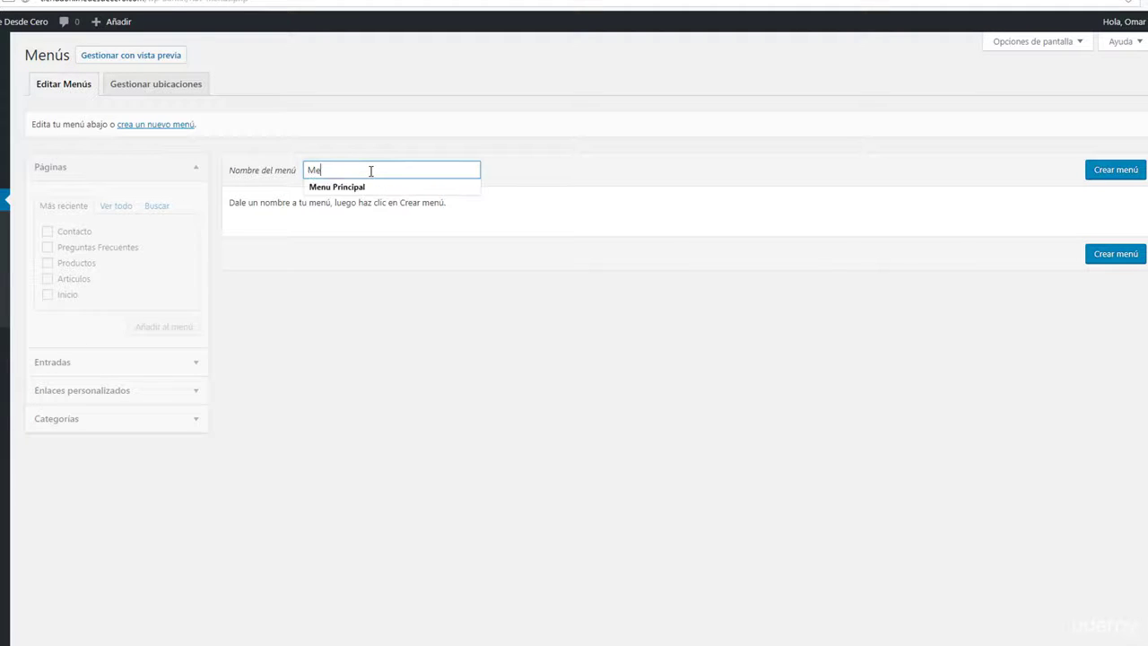
{"action": "left_click", "coordinate": [1117, 172]}
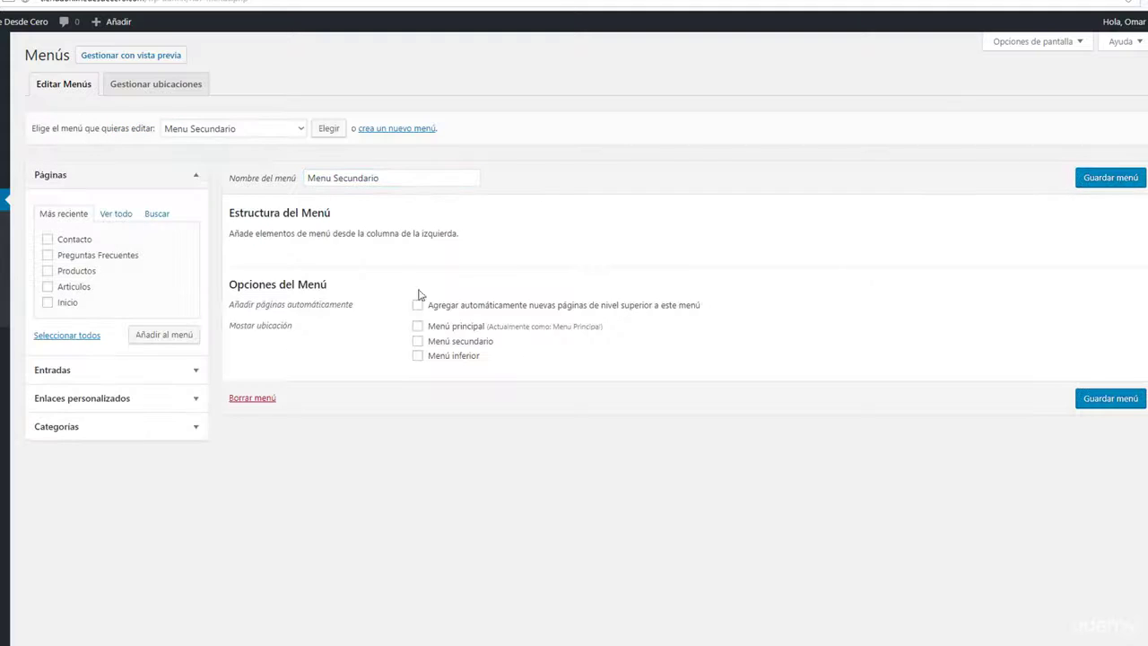
{"action": "left_click", "coordinate": [418, 342]}
{"action": "left_click", "coordinate": [1103, 403]}
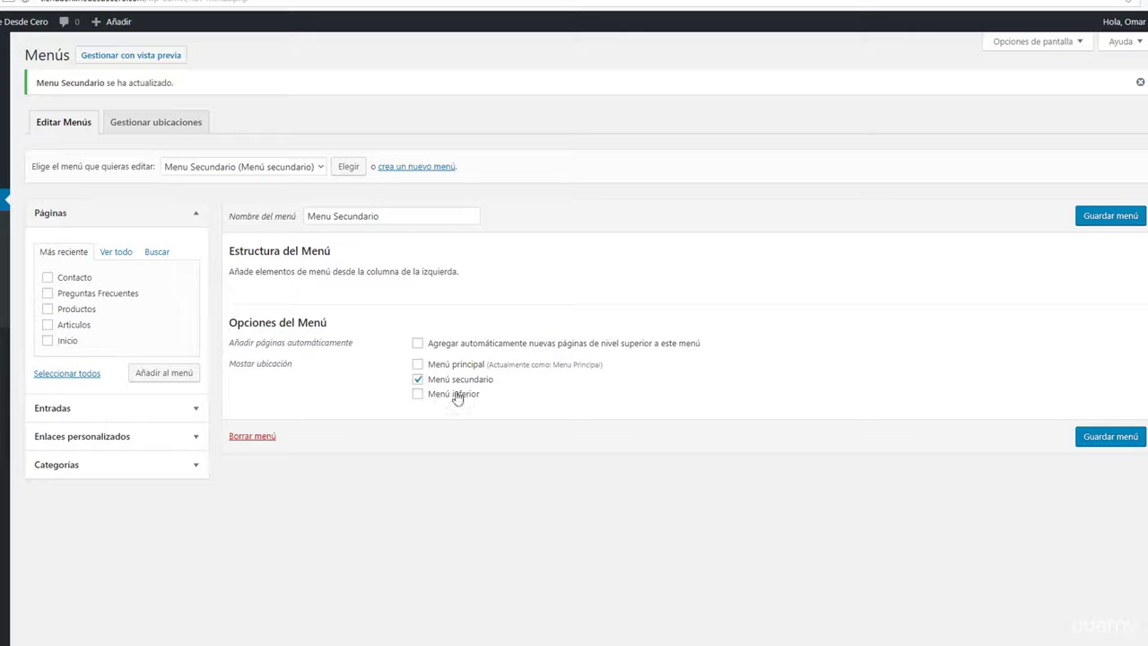
Step: Create a new menu named Menu Inferior, assign it to the Menú inferior location and save it
{"action": "left_click", "coordinate": [410, 171]}
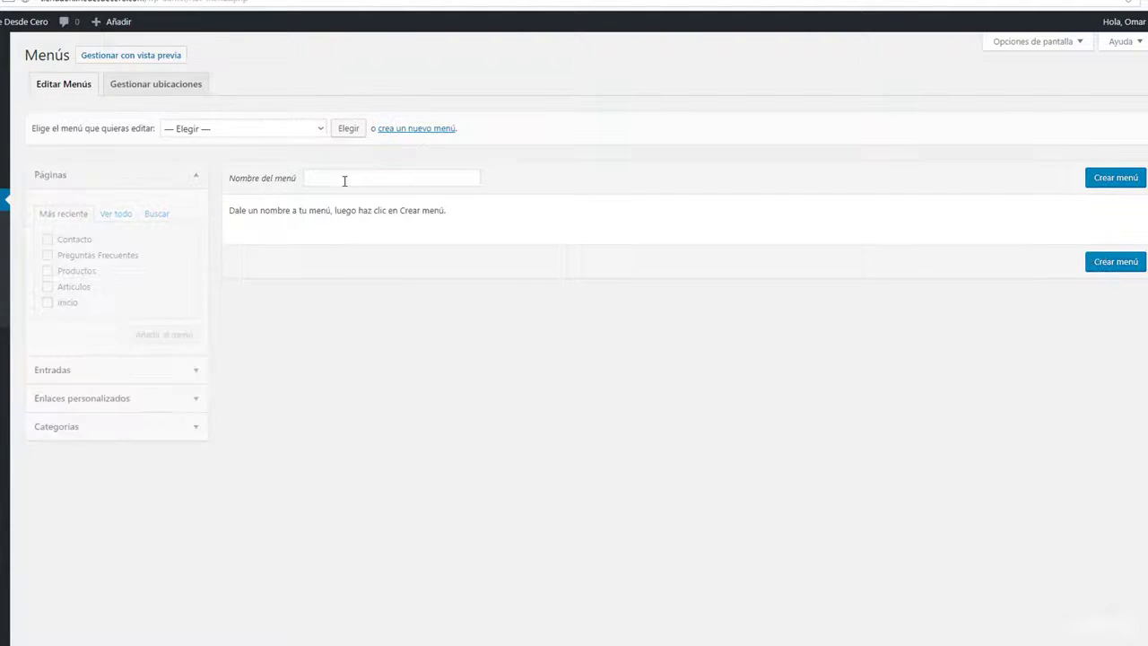
{"action": "left_click", "coordinate": [343, 179]}
{"action": "type", "text": "Menu Inferior"}
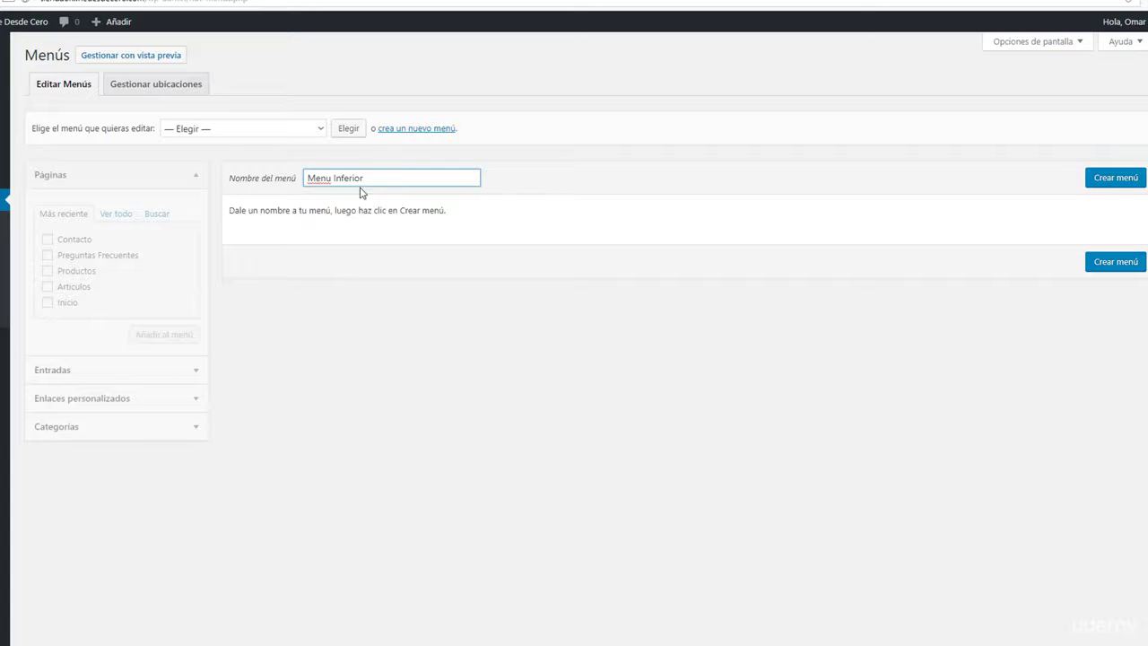
{"action": "left_click", "coordinate": [1119, 180]}
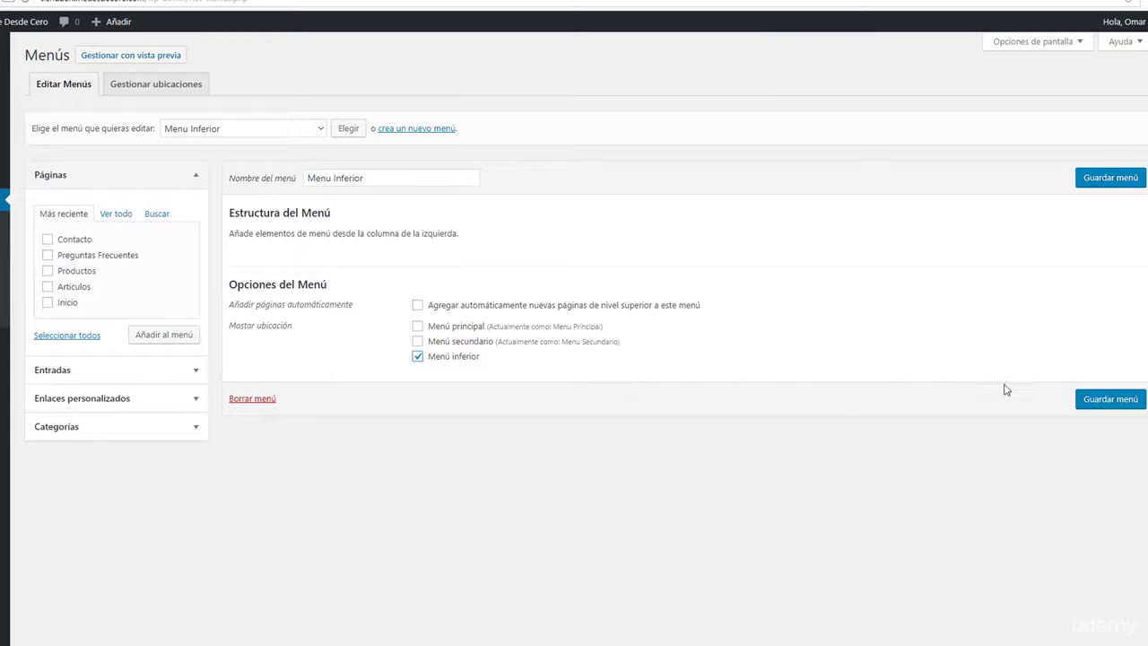
{"action": "left_click", "coordinate": [1105, 405]}
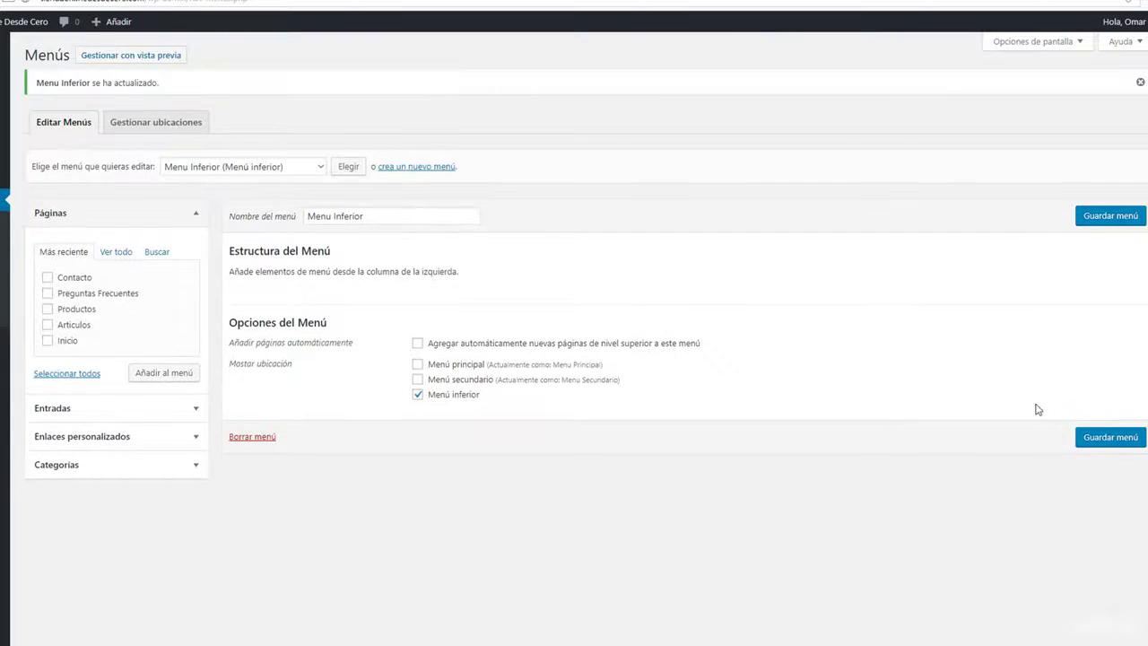
Step: Switch the menu editor from Menu Inferior to Menu Principal
{"action": "left_click", "coordinate": [278, 170]}
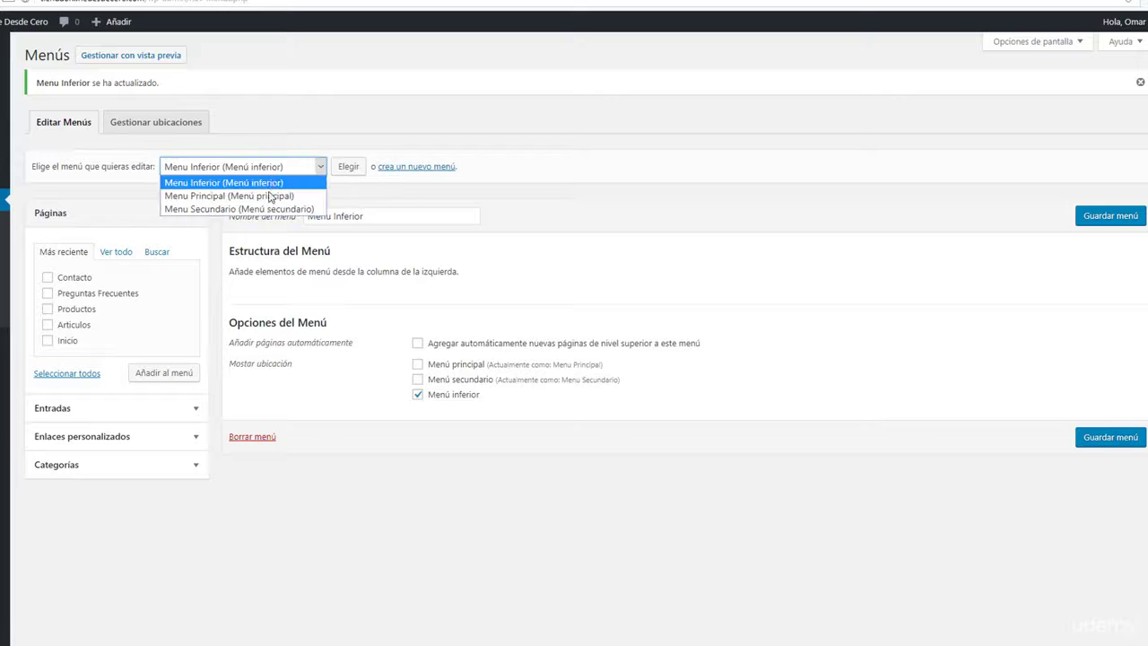
{"action": "left_click", "coordinate": [340, 200]}
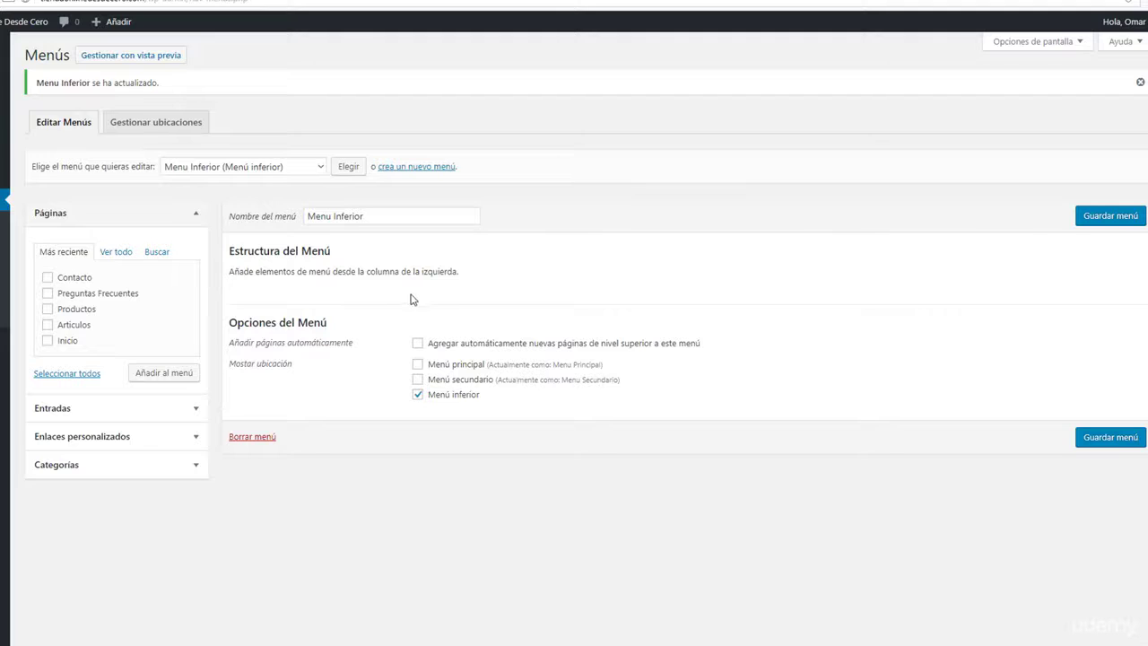
{"action": "triple_click", "coordinate": [331, 216]}
{"action": "left_click", "coordinate": [325, 216]}
{"action": "left_click", "coordinate": [296, 171]}
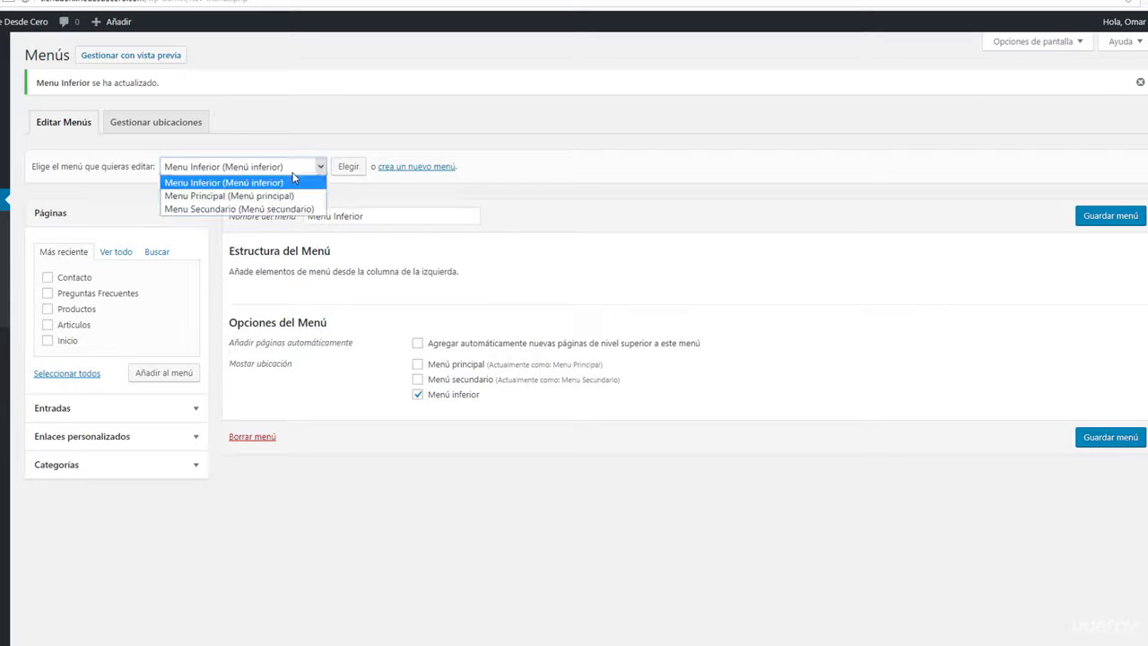
{"action": "left_click", "coordinate": [224, 196]}
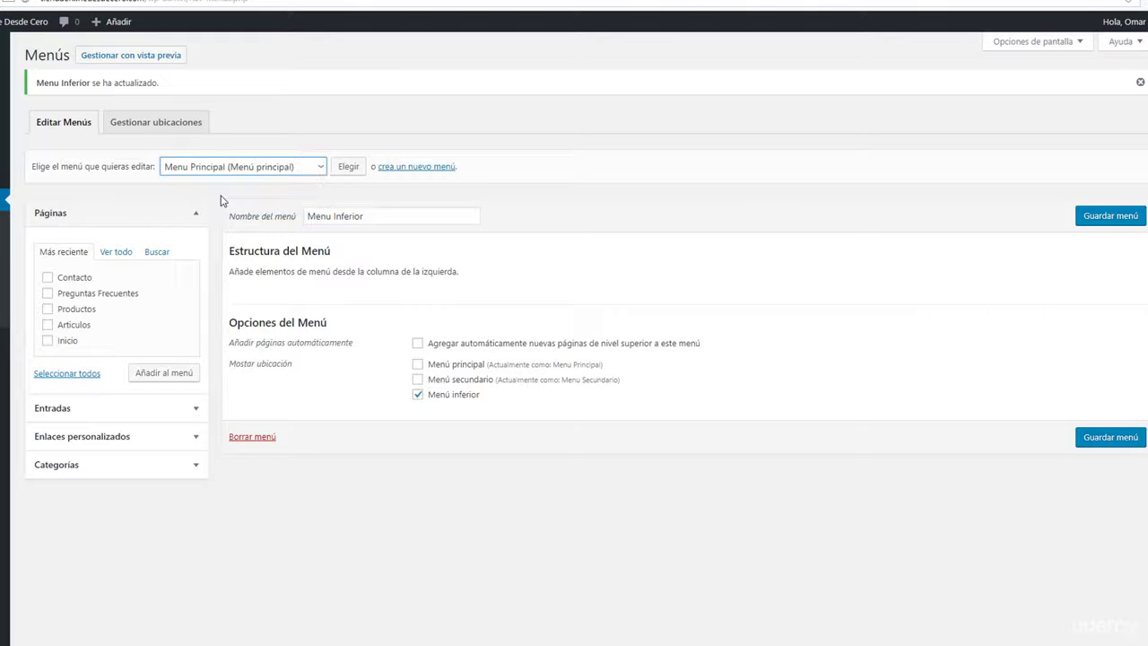
{"action": "left_click", "coordinate": [350, 170]}
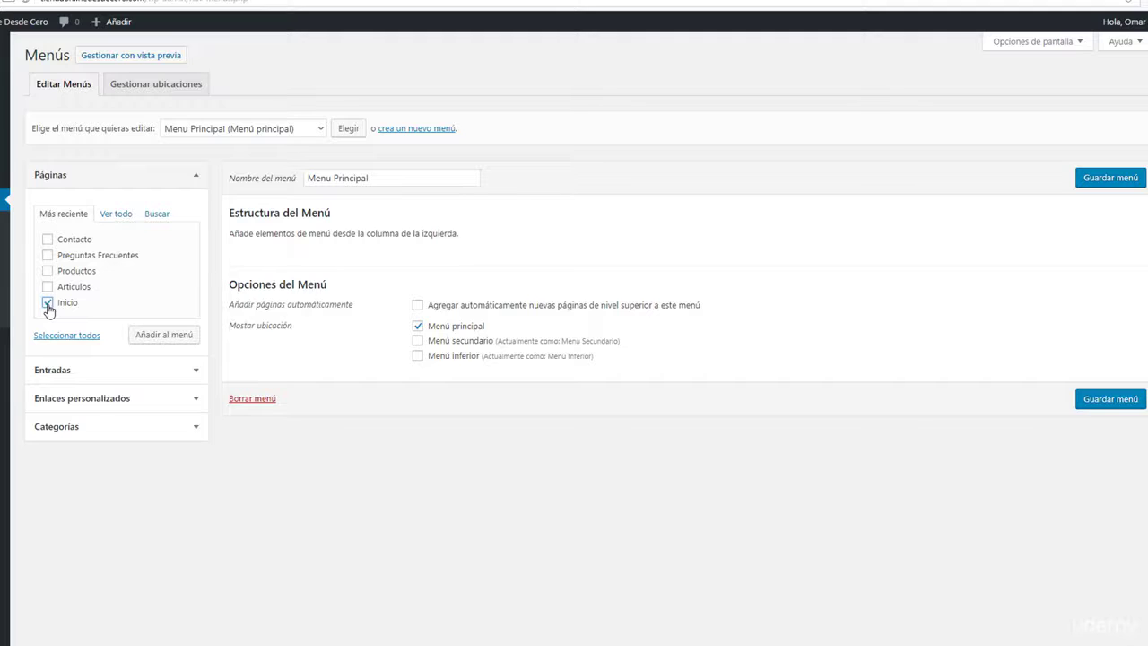
Step: Add the Inicio, Productos, Preguntas Frecuentes and Contacto pages to Menu Principal
{"action": "left_click", "coordinate": [48, 271]}
{"action": "left_click", "coordinate": [47, 255]}
{"action": "left_click", "coordinate": [47, 240]}
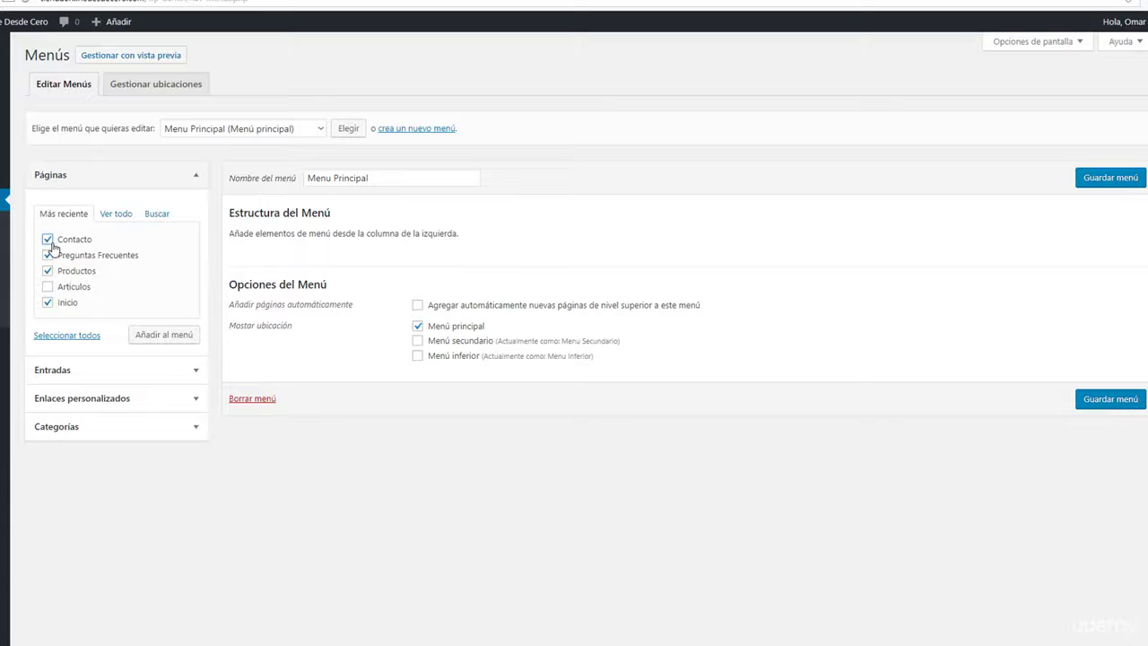
{"action": "left_click", "coordinate": [162, 334]}
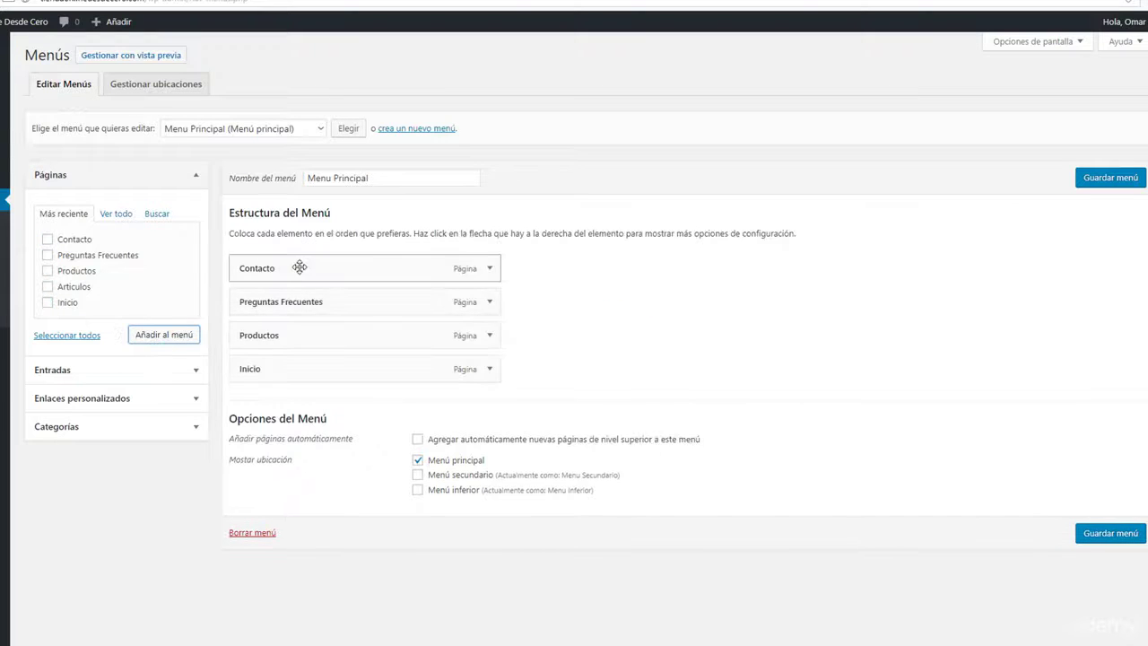
Step: Order the menu items as Inicio, Productos, Preguntas Frecuentes and Contacto, save the menu and check it on the site's front page
{"action": "left_click_drag", "start_coordinate": [280, 369], "coordinate": [277, 262]}
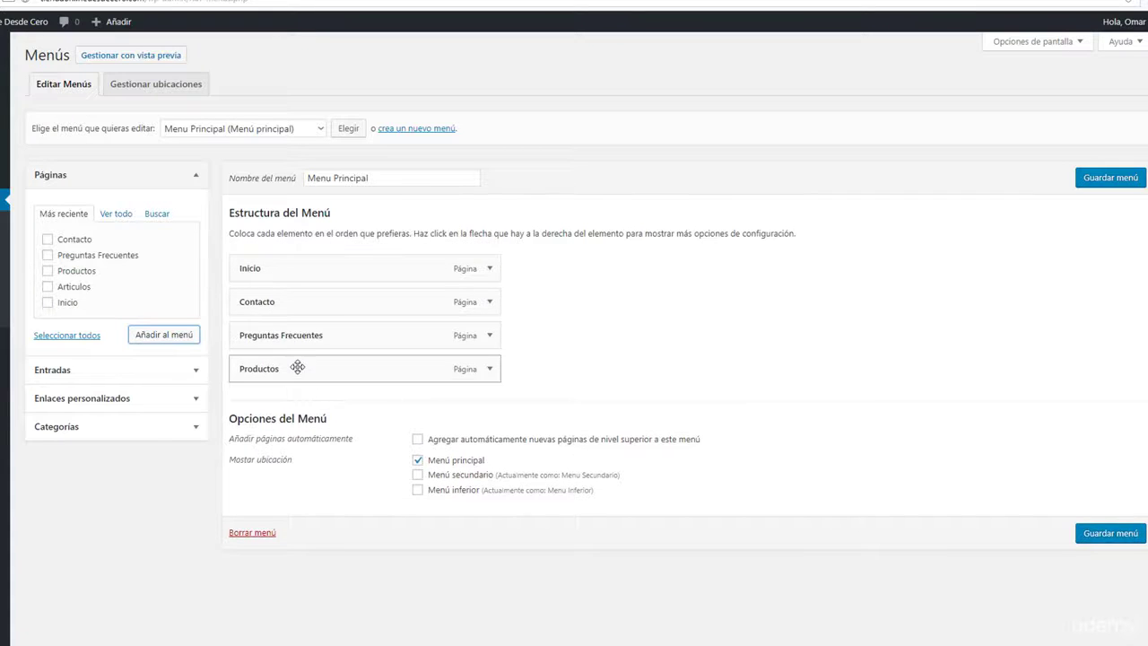
{"action": "left_click_drag", "start_coordinate": [297, 367], "coordinate": [304, 315]}
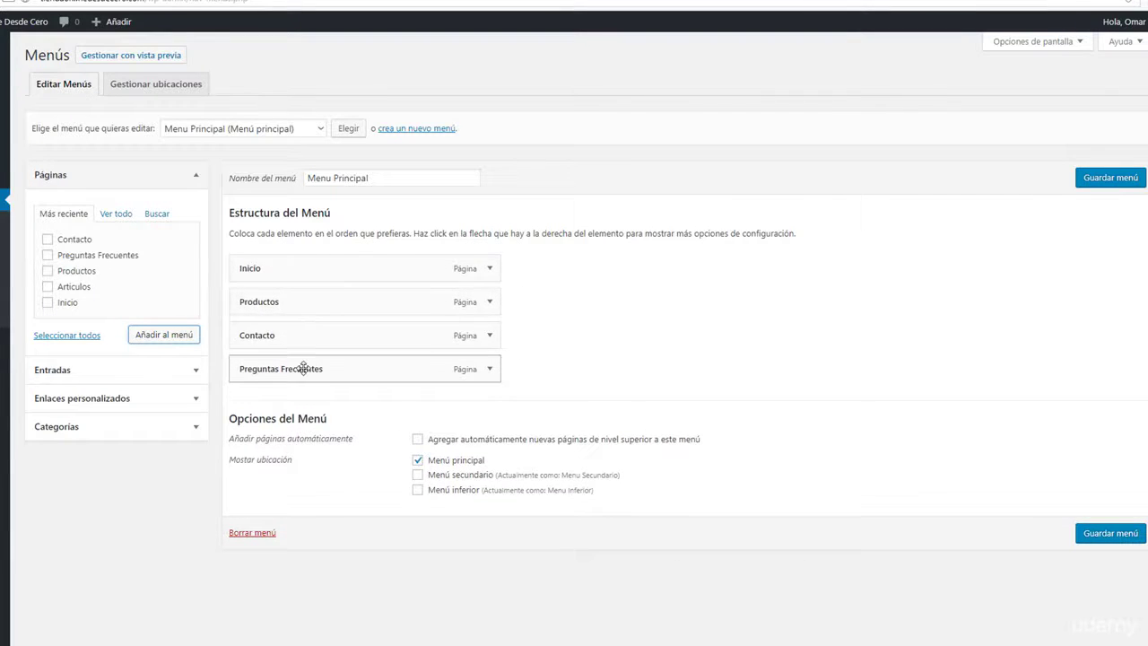
{"action": "left_click_drag", "start_coordinate": [303, 369], "coordinate": [305, 335]}
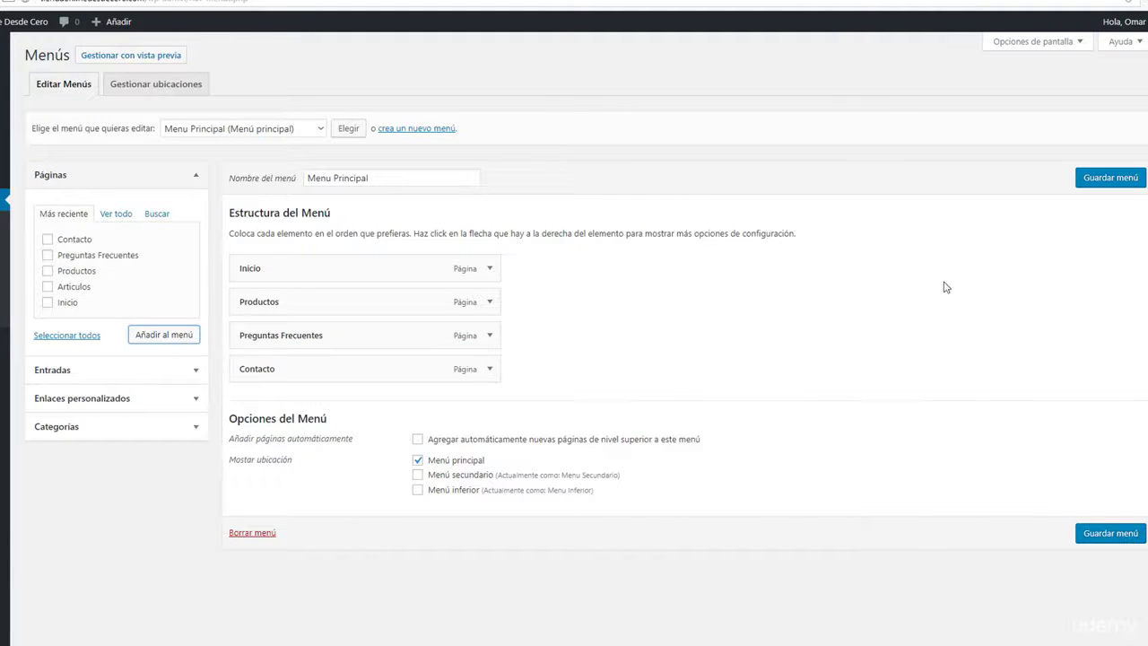
{"action": "left_click", "coordinate": [1096, 179]}
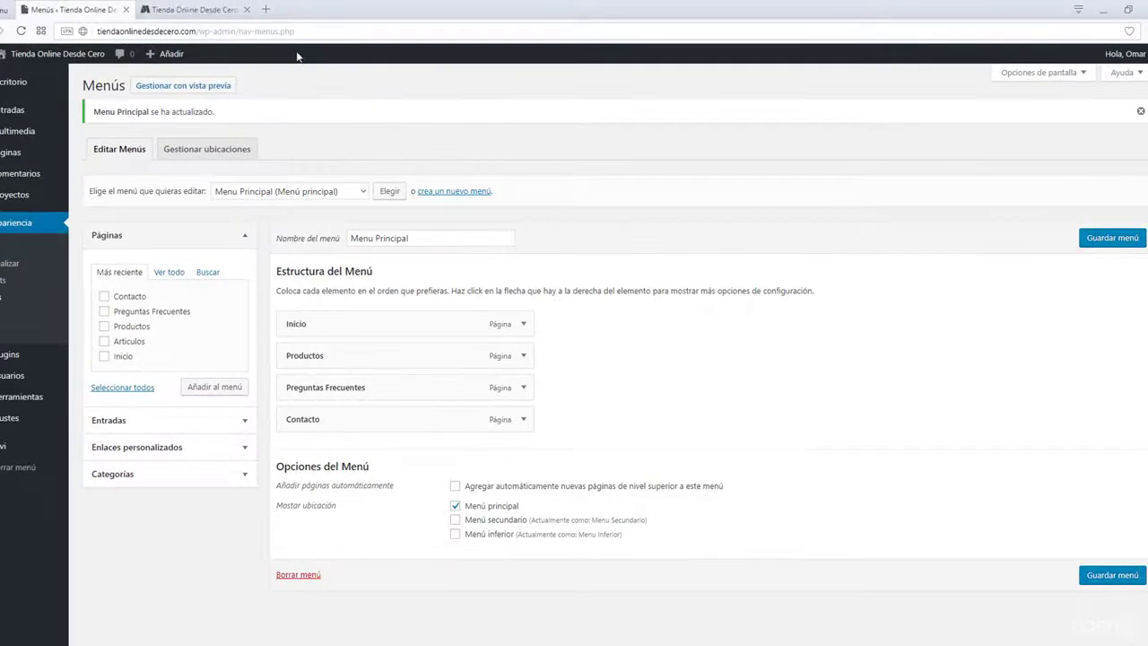
{"action": "left_click", "coordinate": [193, 11]}
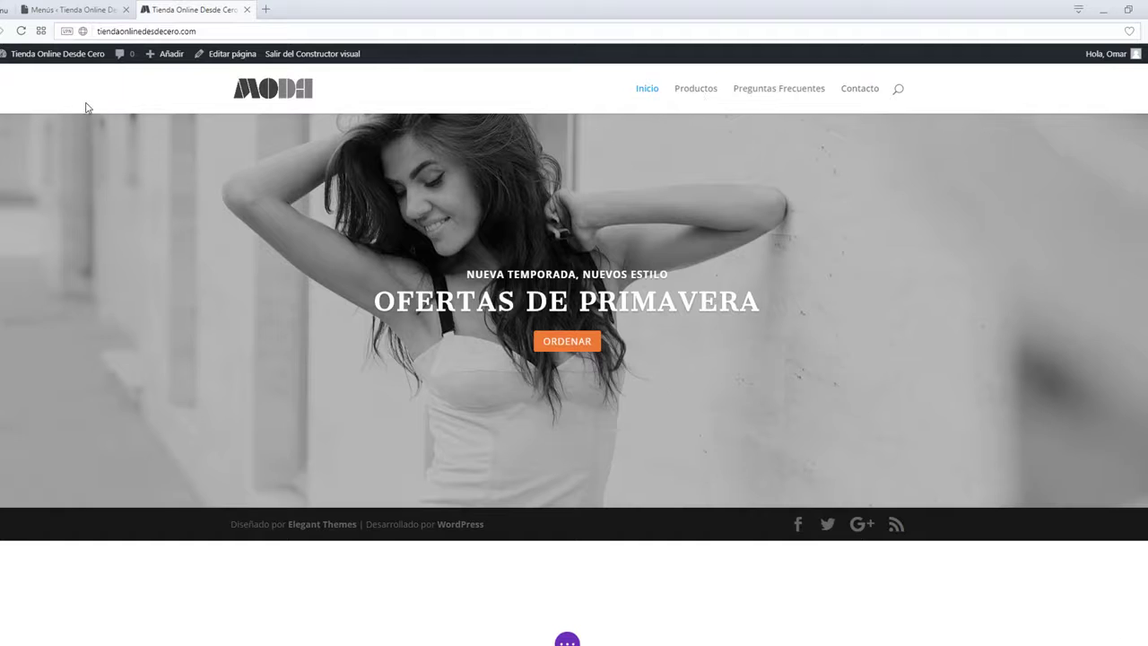
{"action": "left_click", "coordinate": [76, 9]}
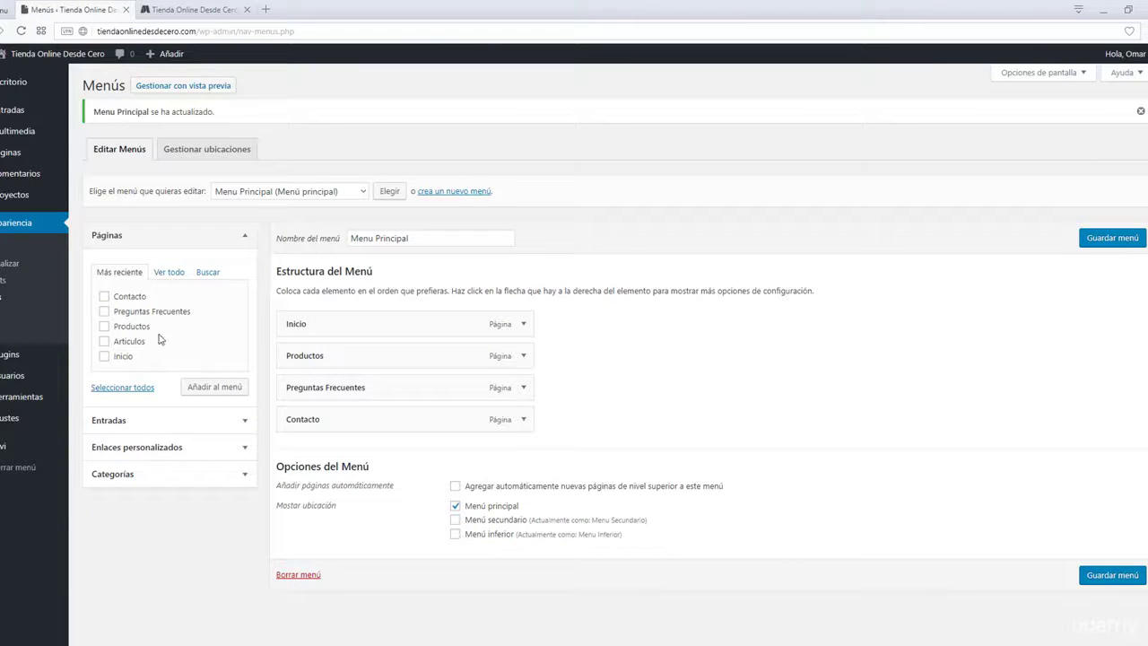
Step: Fill in a custom link for the menu with the link text Categorias and # as its URL
{"action": "left_click", "coordinate": [157, 451]}
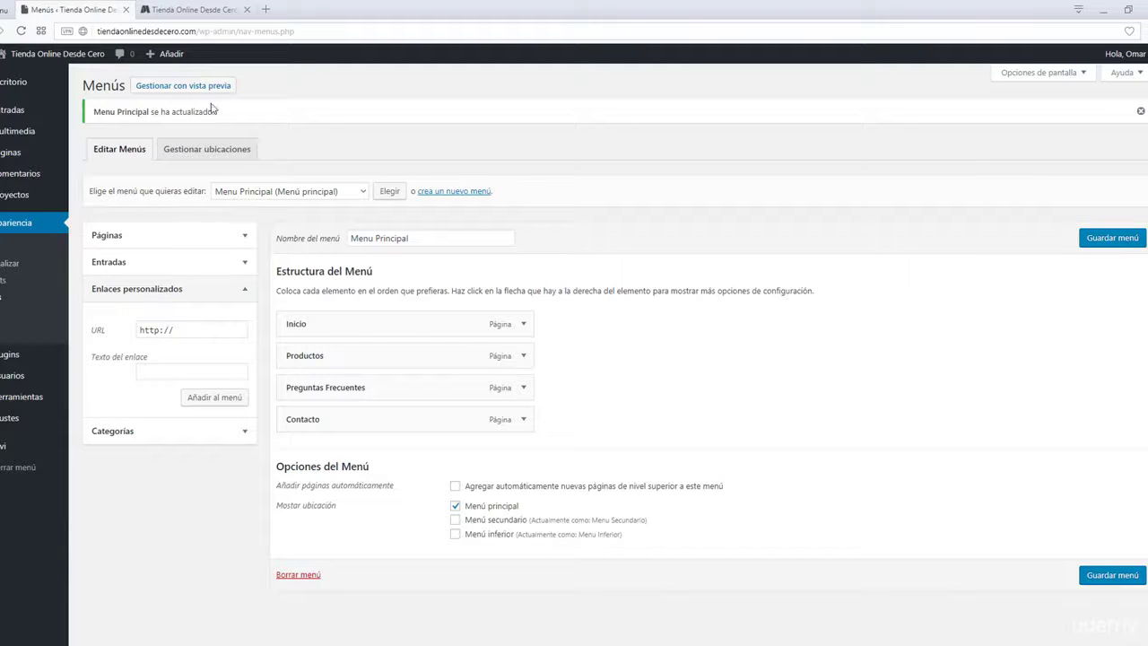
{"action": "left_click", "coordinate": [193, 10]}
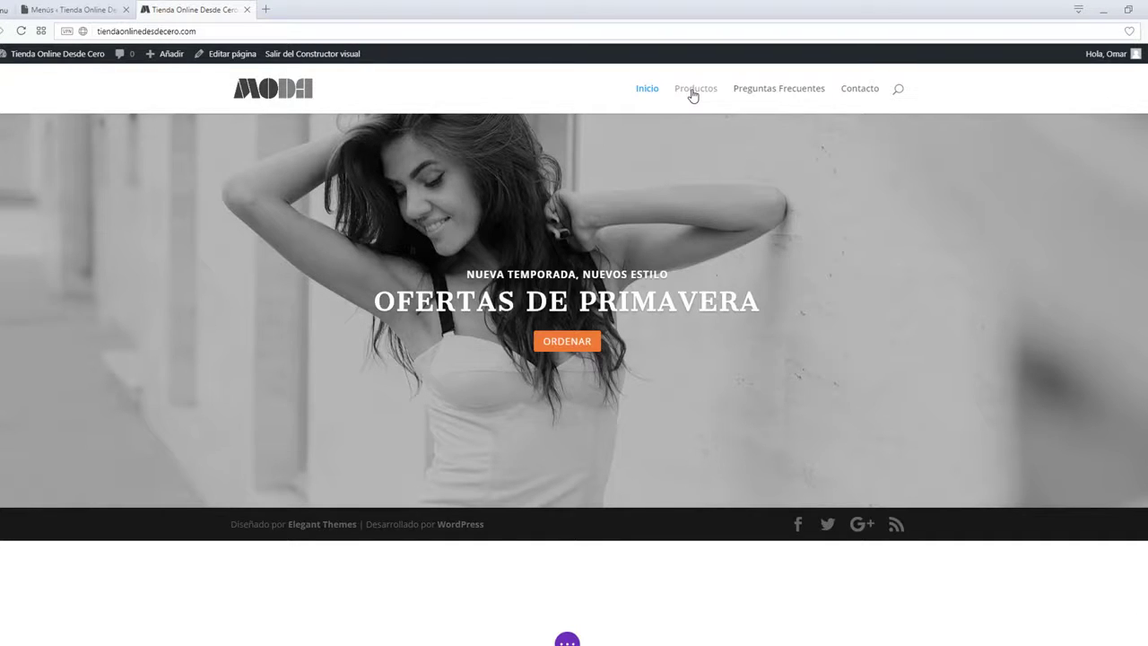
{"action": "left_click", "coordinate": [72, 10]}
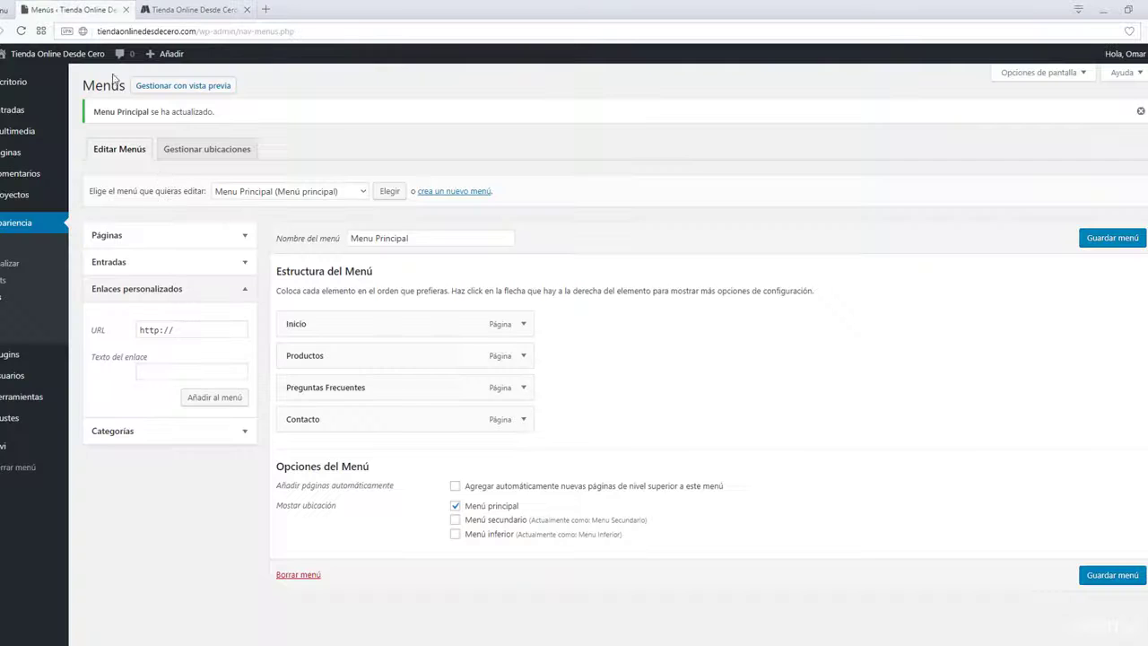
{"action": "left_click", "coordinate": [169, 384]}
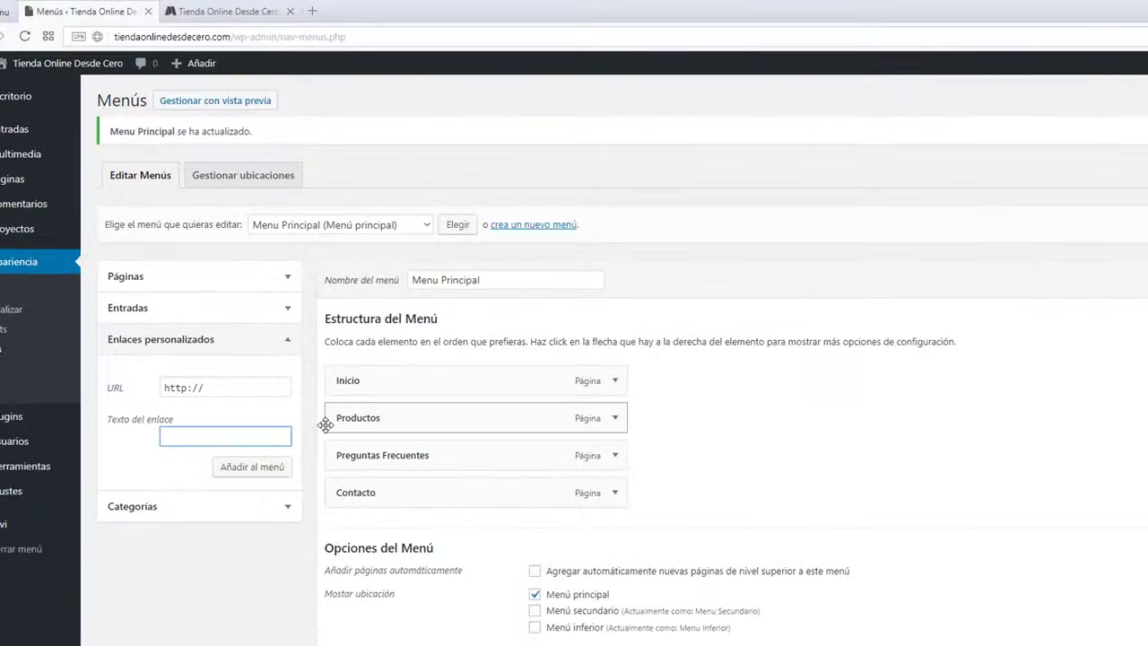
{"action": "type", "text": "Categorias"}
{"action": "left_click", "coordinate": [216, 384]}
{"action": "left_click_drag", "start_coordinate": [216, 384], "coordinate": [167, 387]}
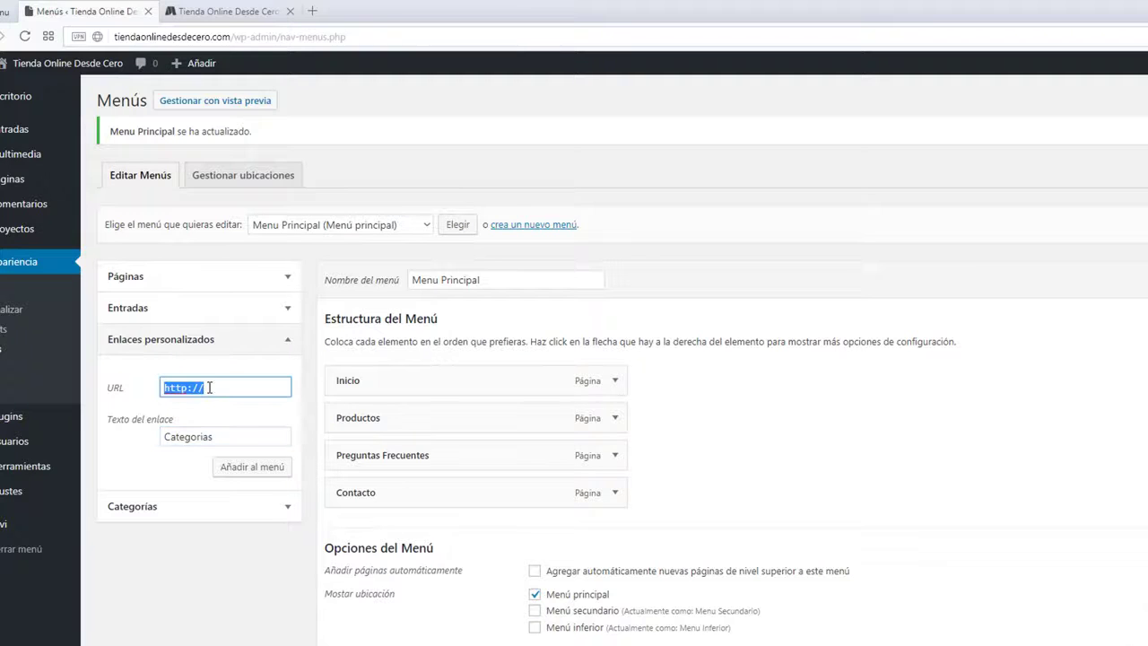
{"action": "left_click_drag", "start_coordinate": [244, 388], "coordinate": [127, 396]}
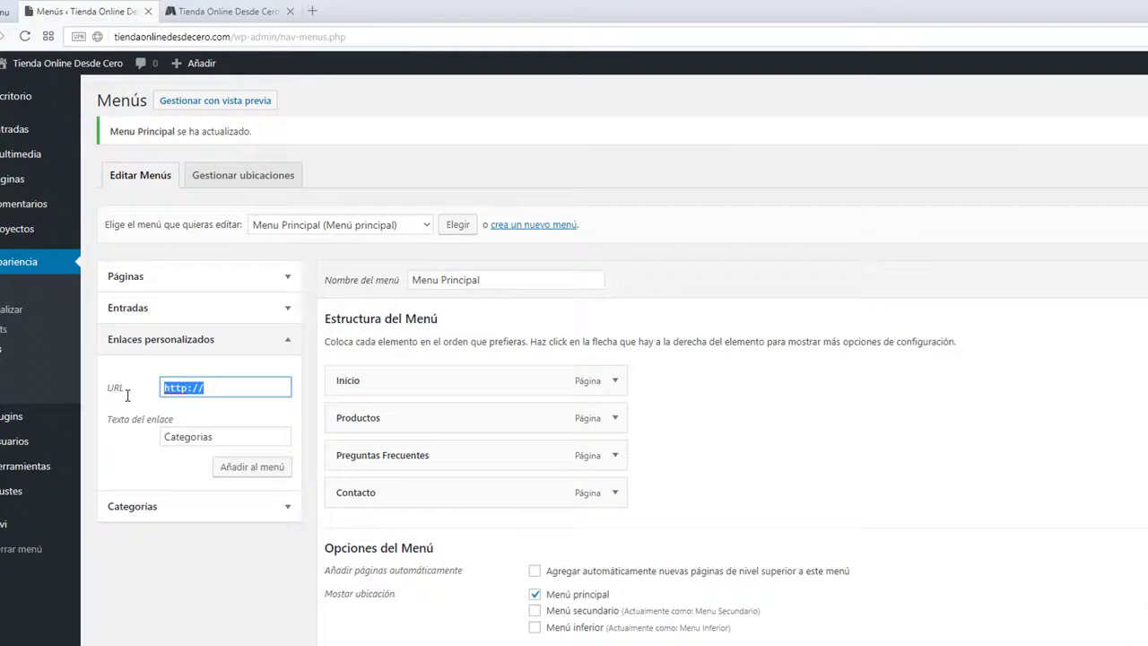
{"action": "left_click", "coordinate": [230, 393]}
{"action": "left_click_drag", "start_coordinate": [231, 389], "coordinate": [93, 401]}
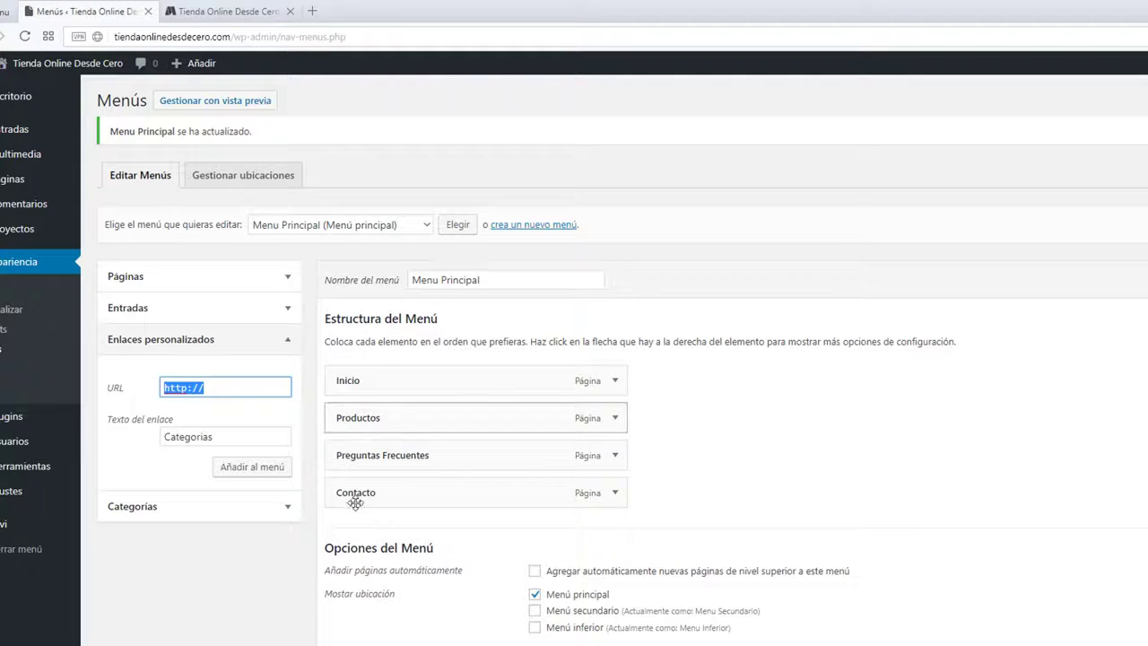
{"action": "left_click_drag", "start_coordinate": [234, 386], "coordinate": [101, 408]}
{"action": "type", "text": "#"}
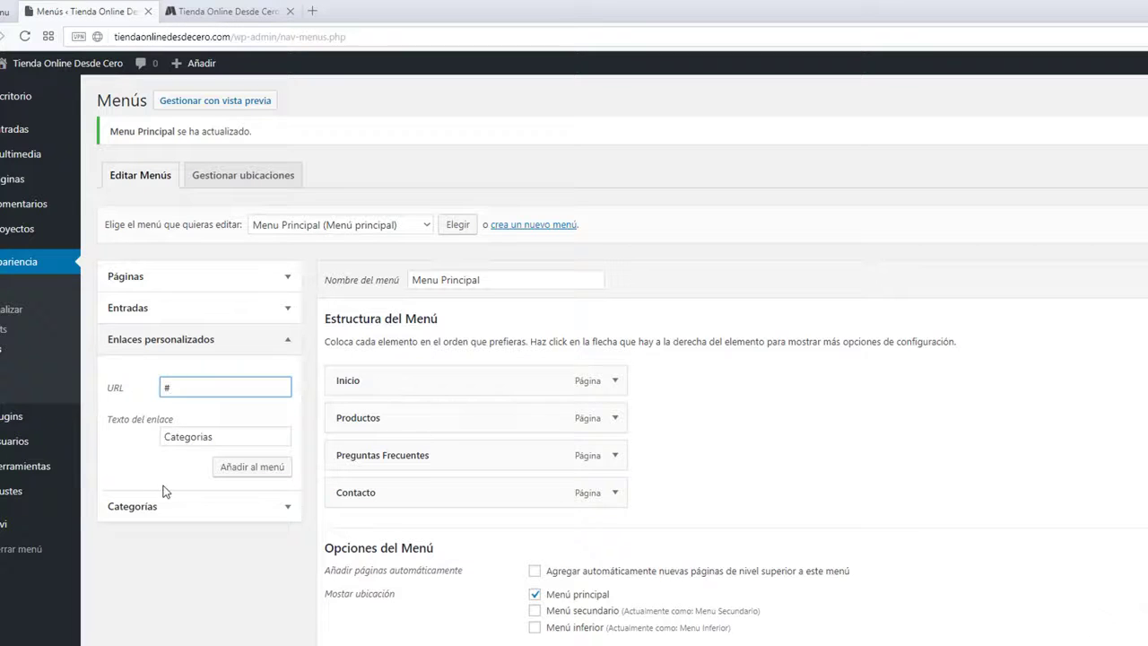
Step: Add the Categorias custom link to Menu Principal as a sub-item of Productos and save the menu
{"action": "left_click", "coordinate": [244, 472]}
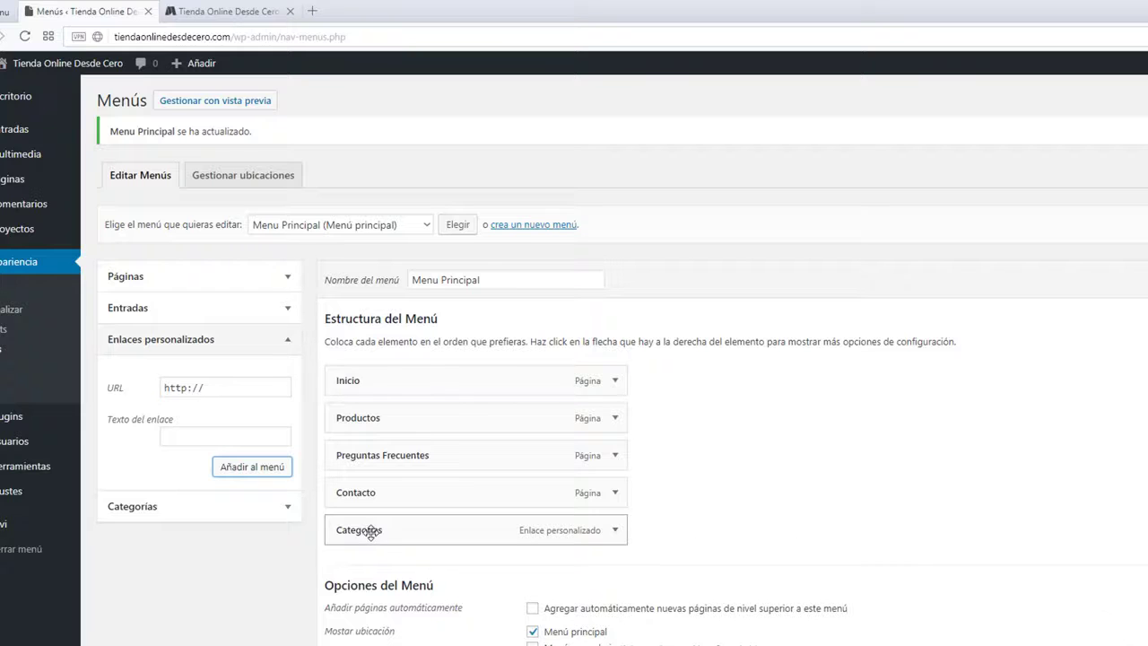
{"action": "left_click_drag", "start_coordinate": [376, 532], "coordinate": [368, 448]}
{"action": "left_click", "coordinate": [1073, 235]}
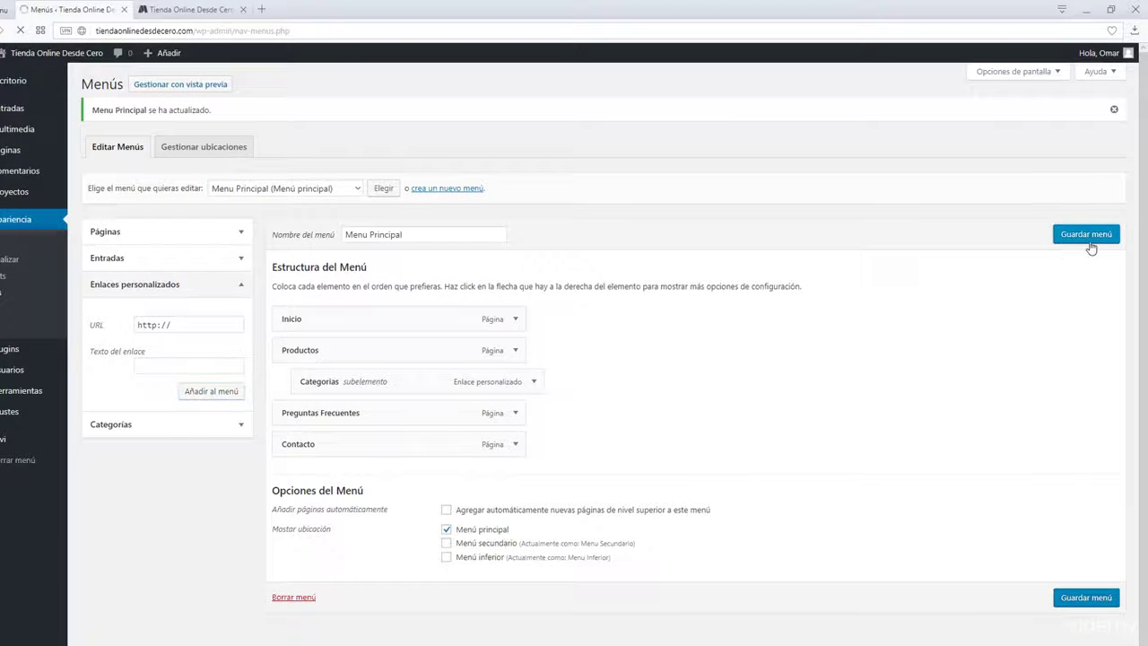
Step: Reload the store's front page and check the Categorias sub-item under Productos
{"action": "left_click", "coordinate": [188, 9]}
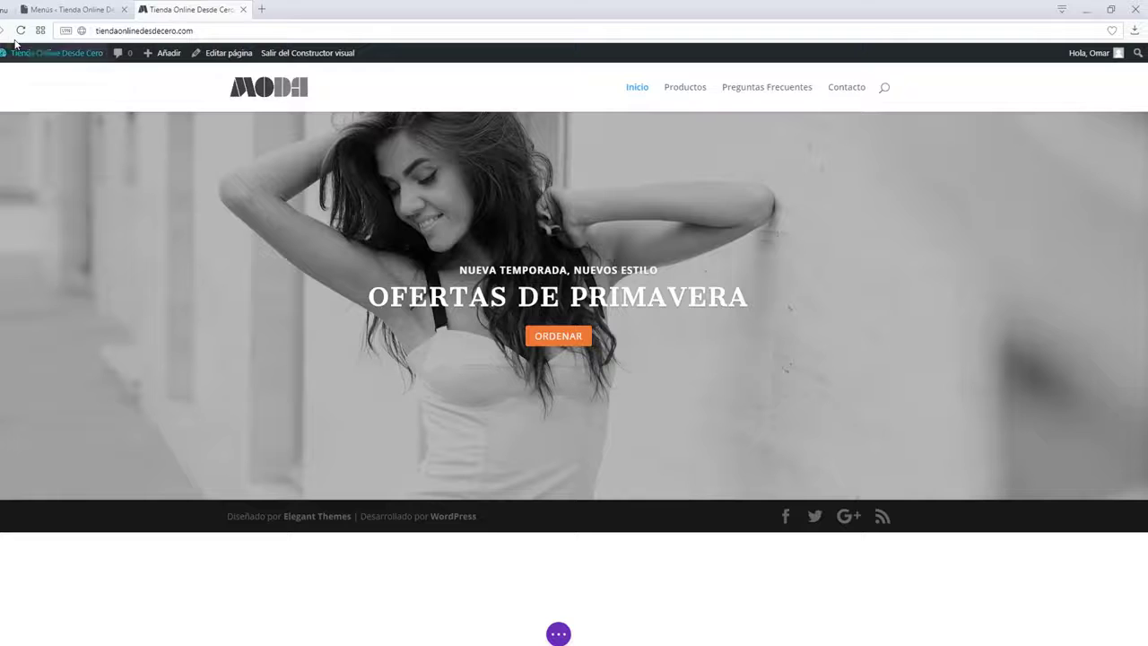
{"action": "left_click", "coordinate": [19, 31]}
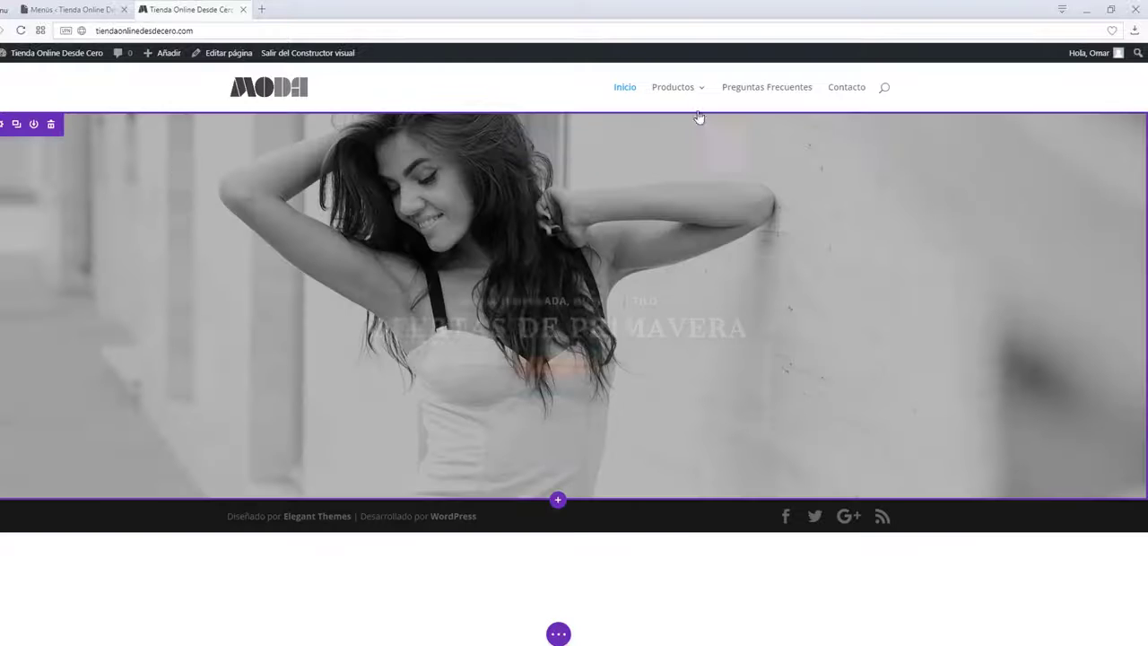
{"action": "mouse_move", "coordinate": [705, 99]}
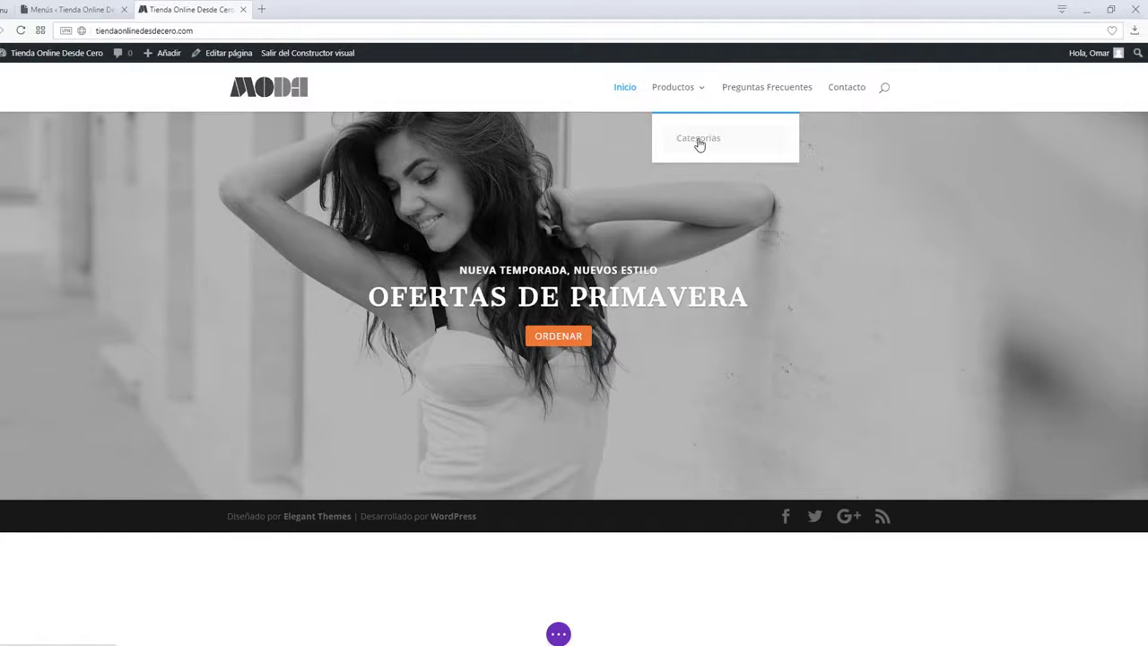
{"action": "mouse_move", "coordinate": [456, 188]}
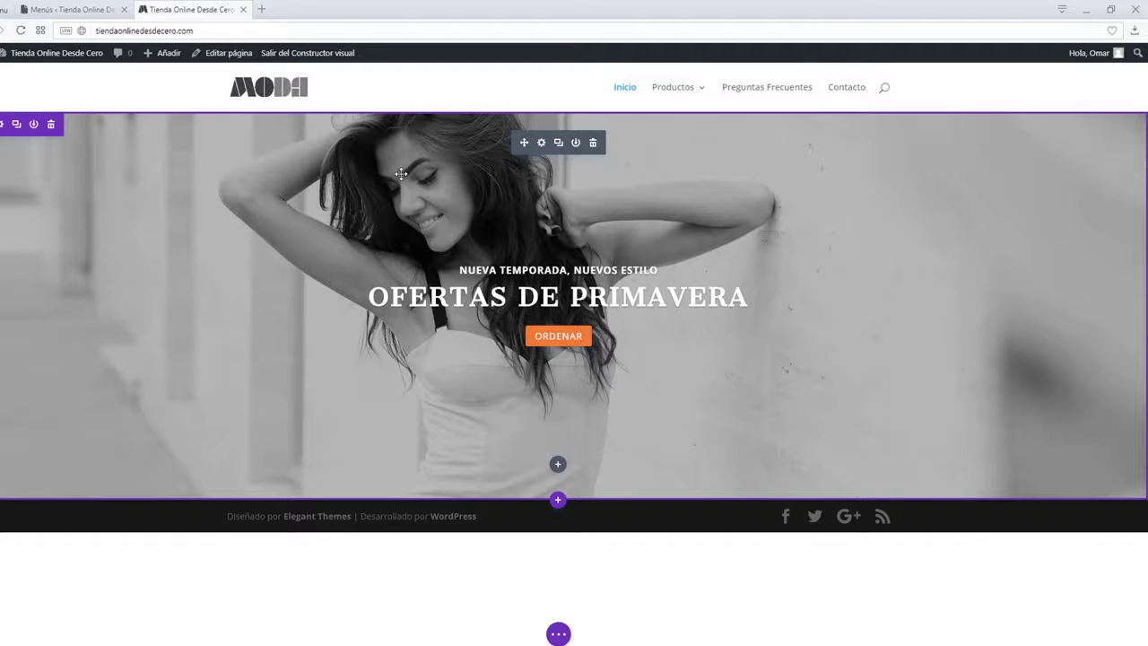
Step: Delete the Categorias sub-item from Menu Principal, save the menu and reload the store's front page
{"action": "left_click", "coordinate": [71, 9]}
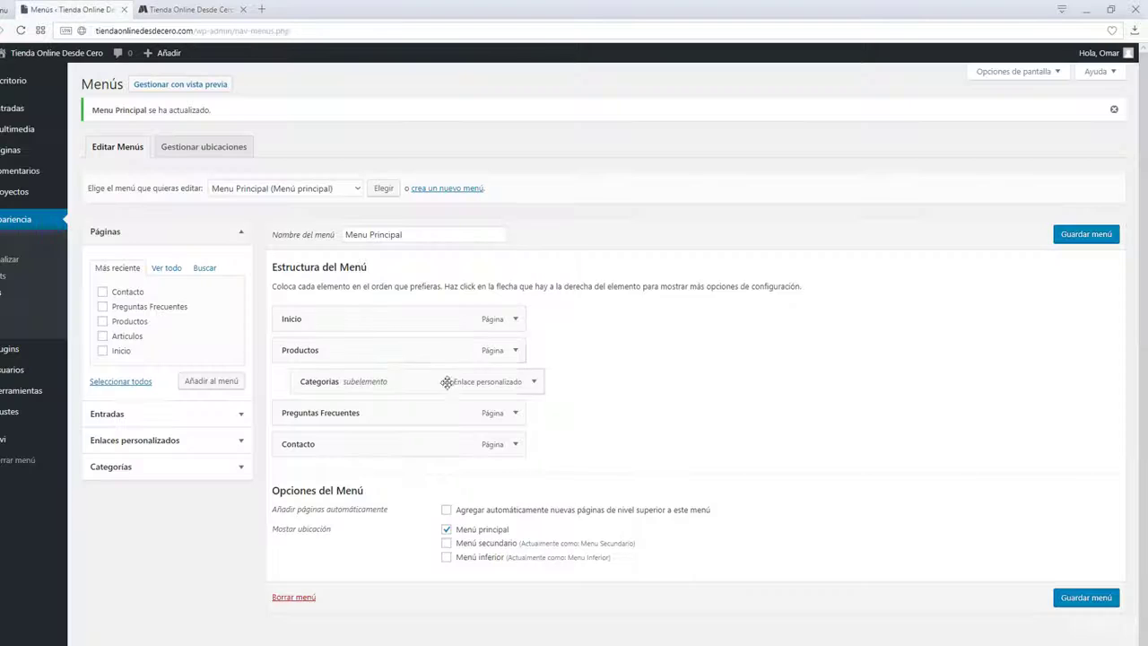
{"action": "left_click", "coordinate": [533, 382]}
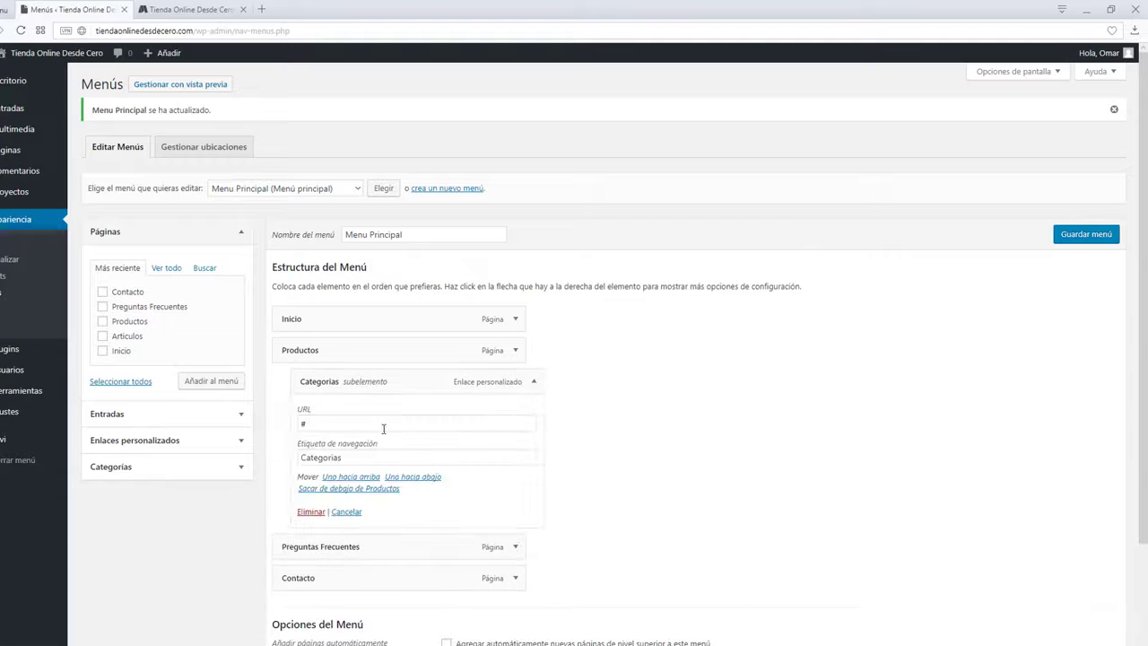
{"action": "left_click_drag", "start_coordinate": [383, 429], "coordinate": [276, 422]}
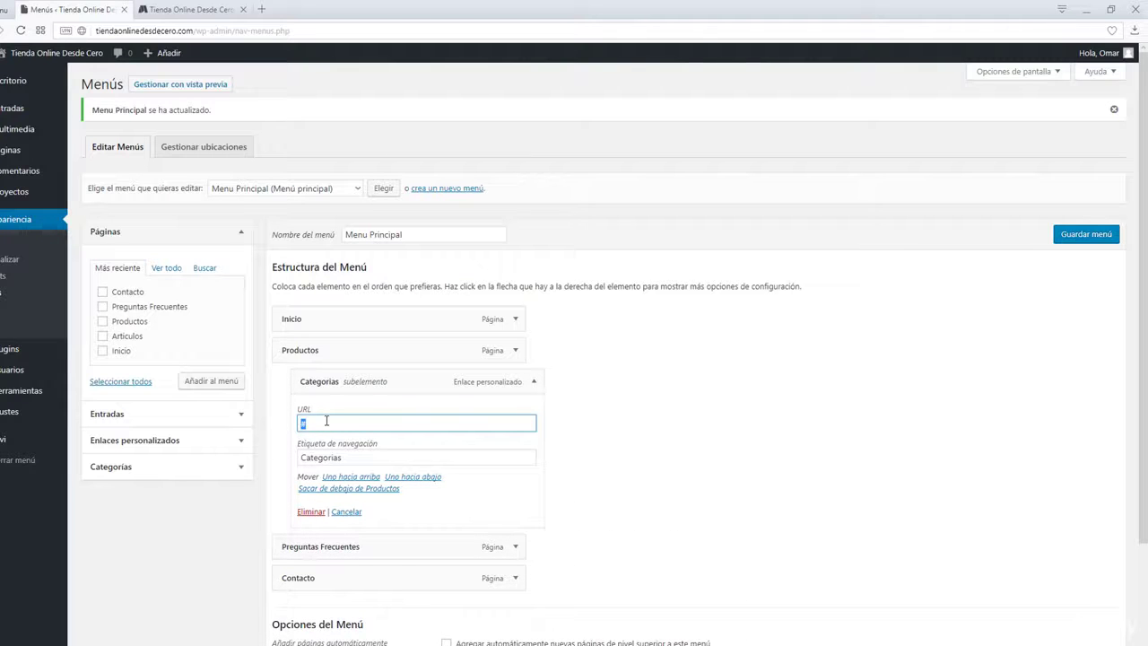
{"action": "left_click", "coordinate": [310, 511]}
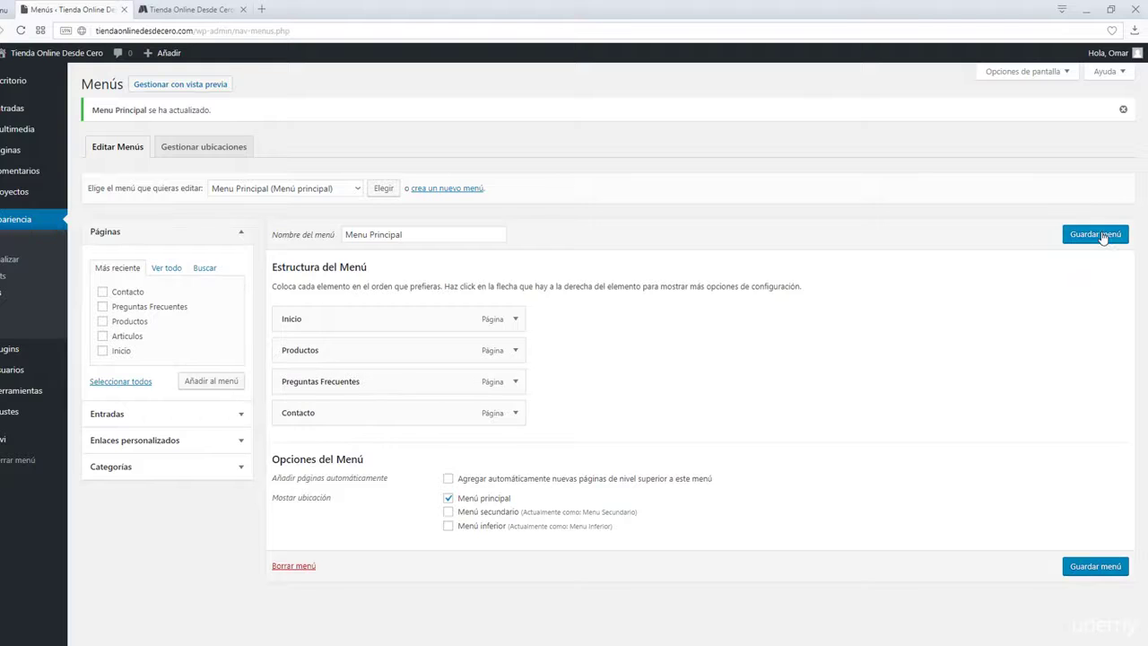
{"action": "left_click", "coordinate": [1101, 235]}
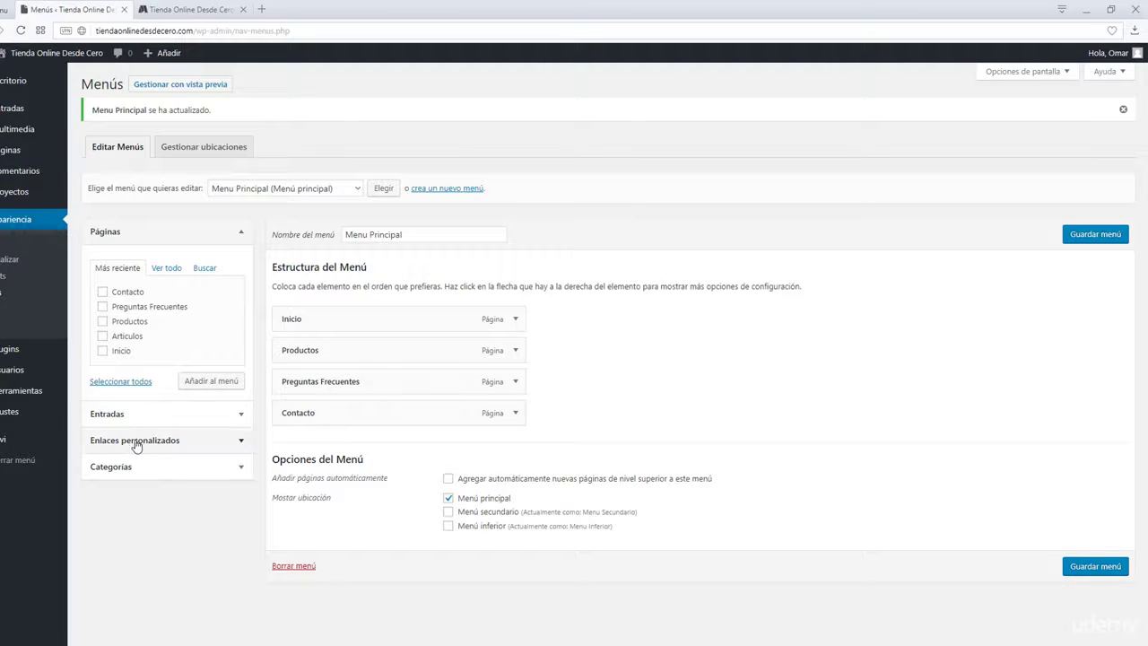
{"action": "left_click", "coordinate": [190, 11]}
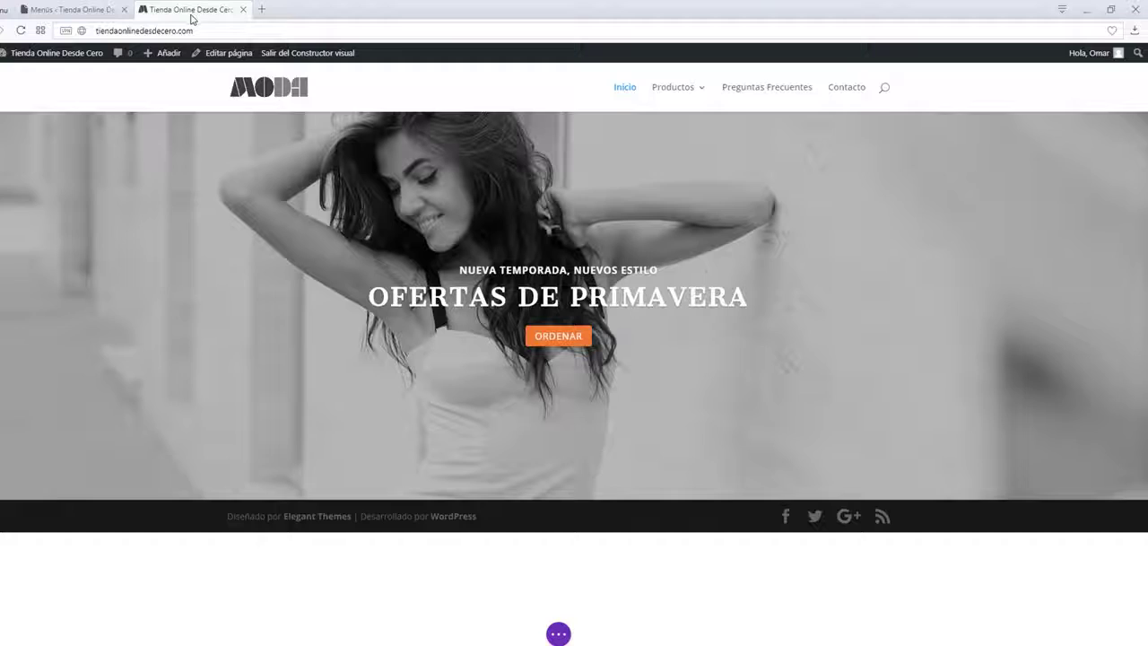
{"action": "left_click", "coordinate": [21, 31]}
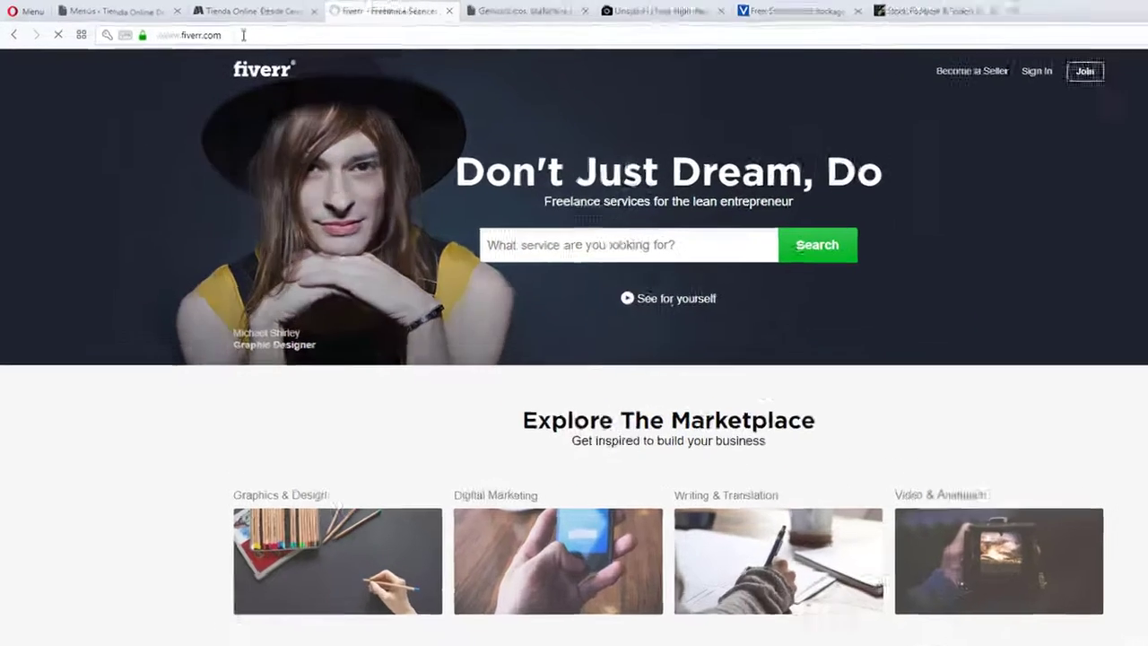
Step: Search for "logo" services on the Fiverr site
{"action": "left_click", "coordinate": [206, 29]}
{"action": "left_click", "coordinate": [206, 28]}
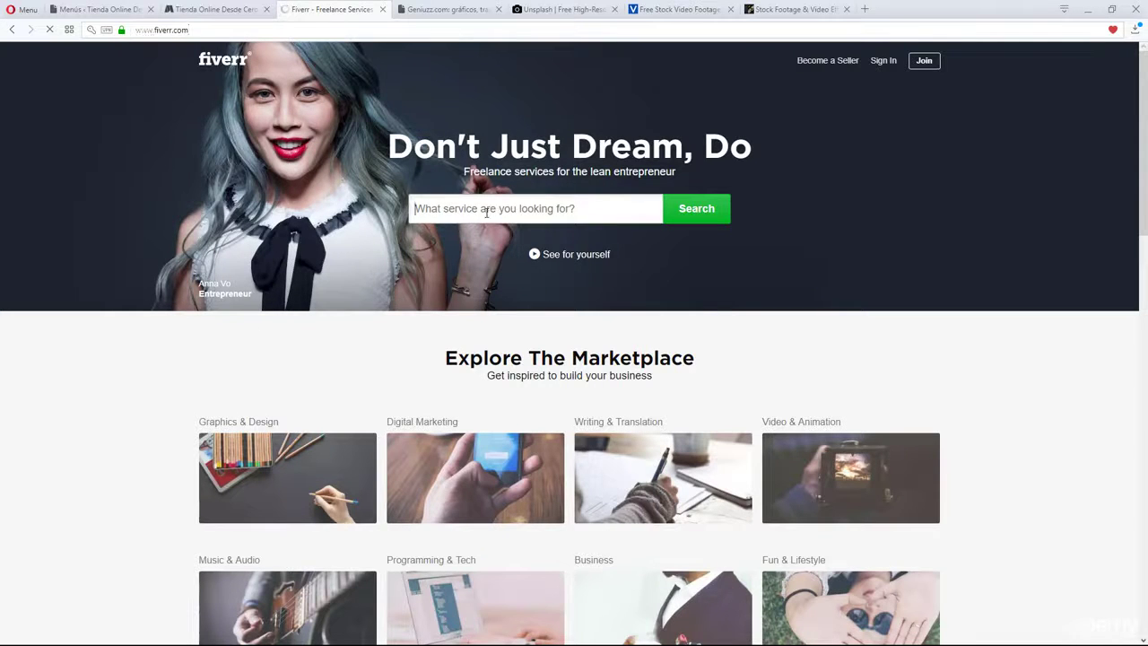
{"action": "type", "text": "logo"}
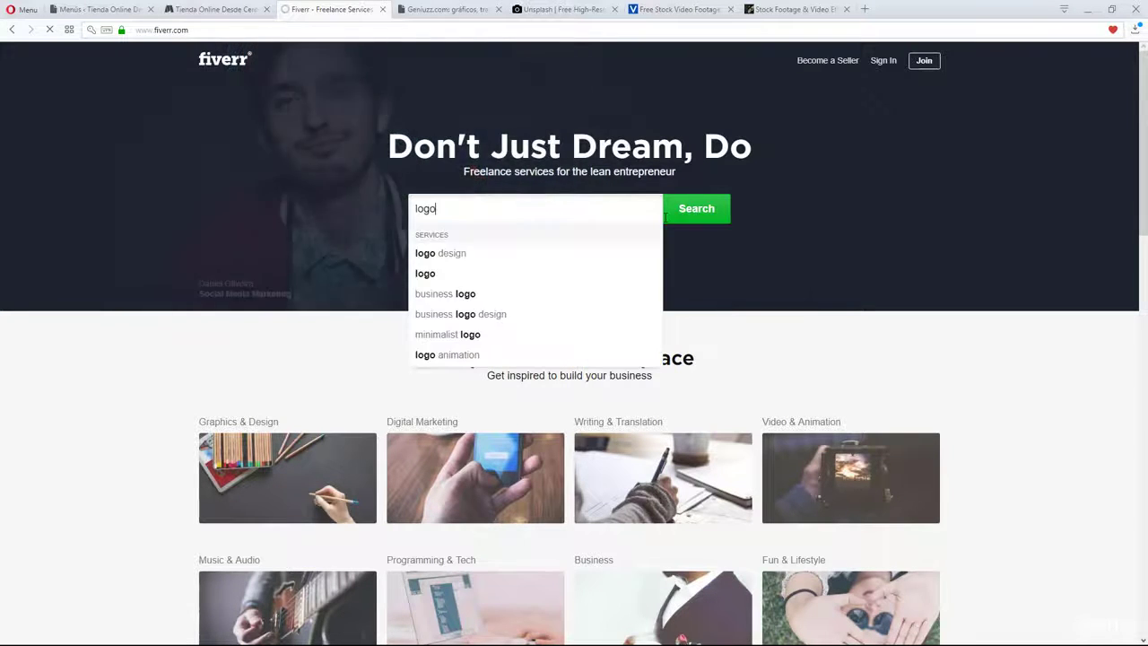